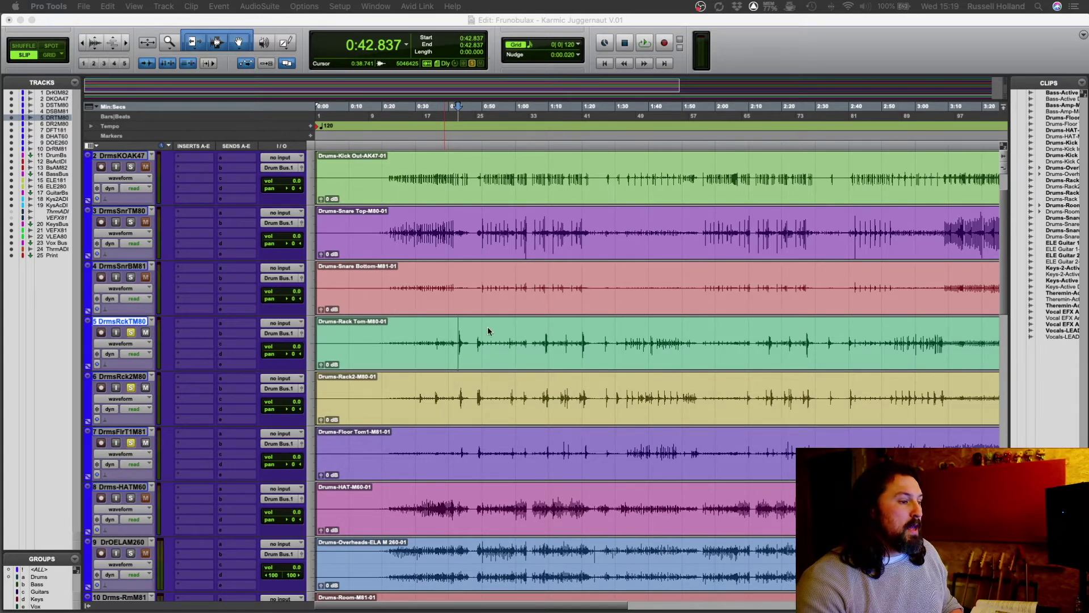
Audition the soloed toms from about 0:41.8, just before the rack tom hit.
{"action": "left_click", "coordinate": [458, 346]}
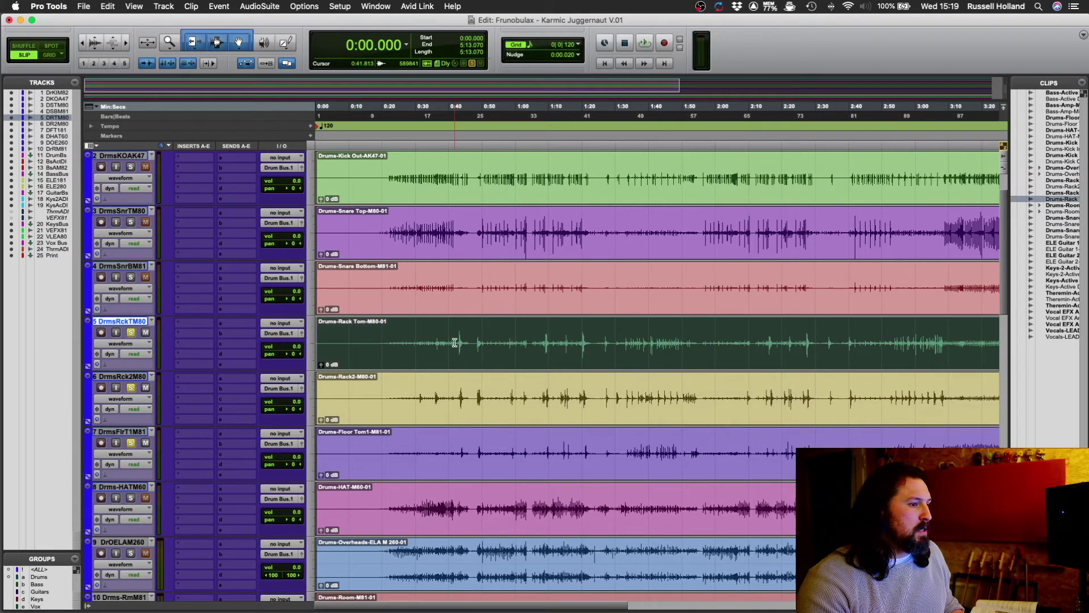
{"action": "left_click", "coordinate": [454, 342]}
{"action": "key", "text": "space"}
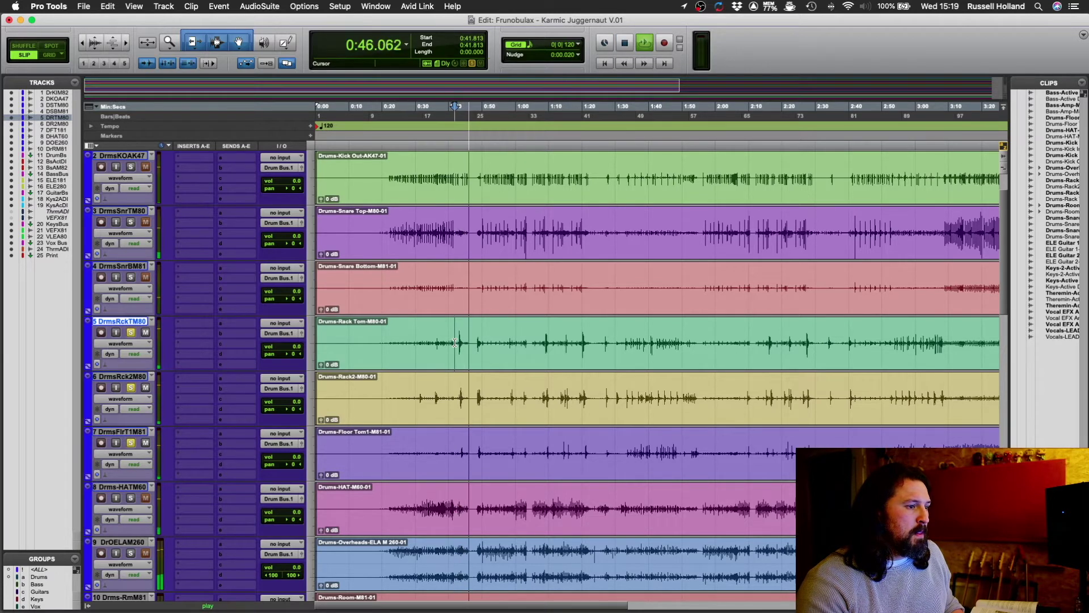
{"action": "key", "text": "space"}
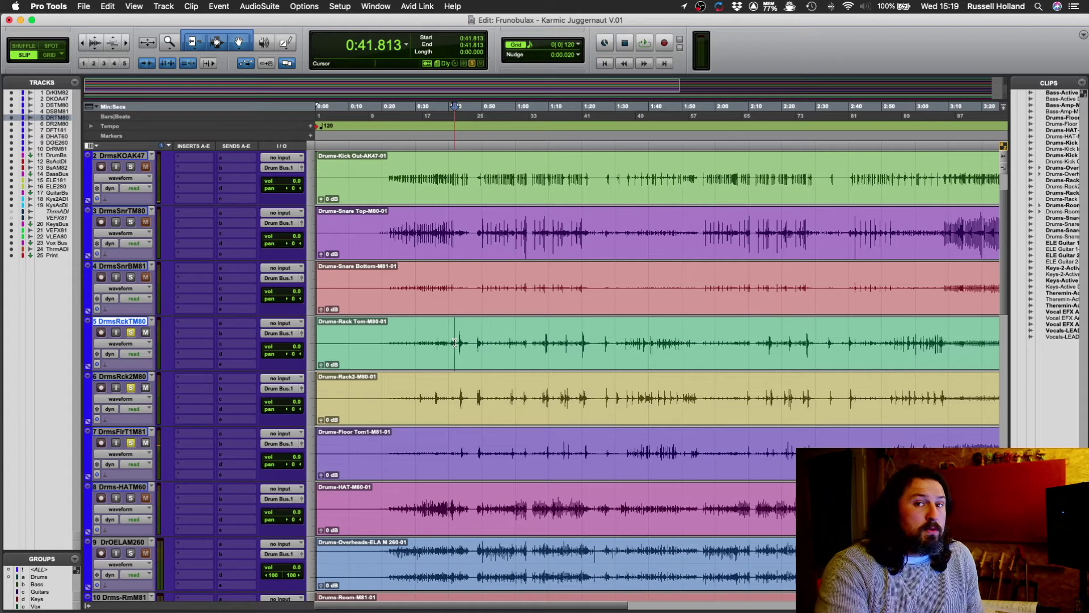
Place the edit cursor just before the first floor tom hit, at about 0:43.882.
{"action": "scroll", "coordinate": [455, 339], "scroll_direction": "down", "scroll_amount": 2}
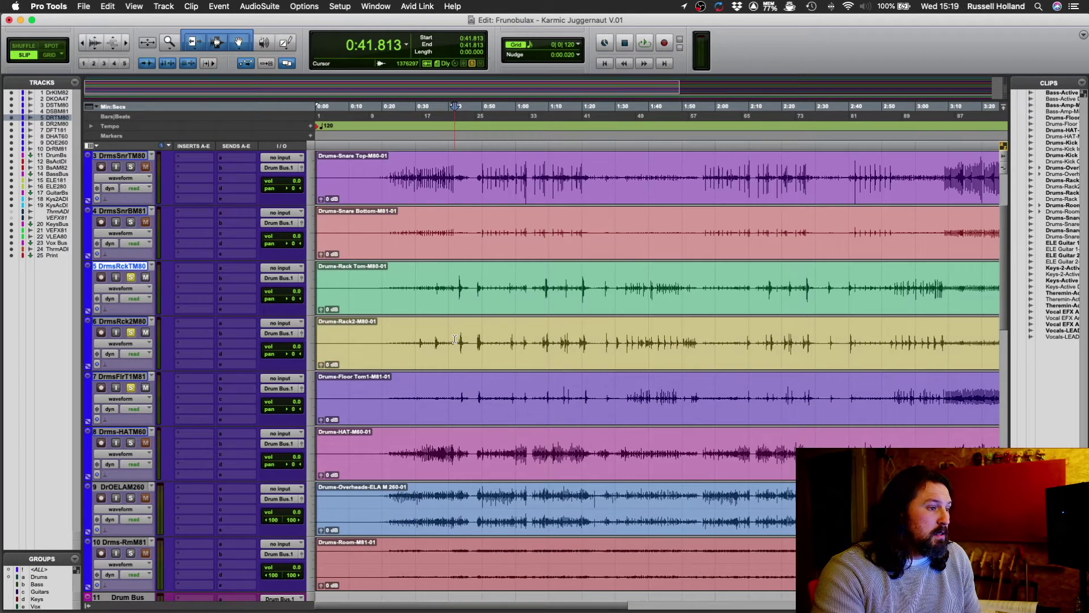
{"action": "scroll", "coordinate": [454, 339], "scroll_direction": "down", "scroll_amount": 4}
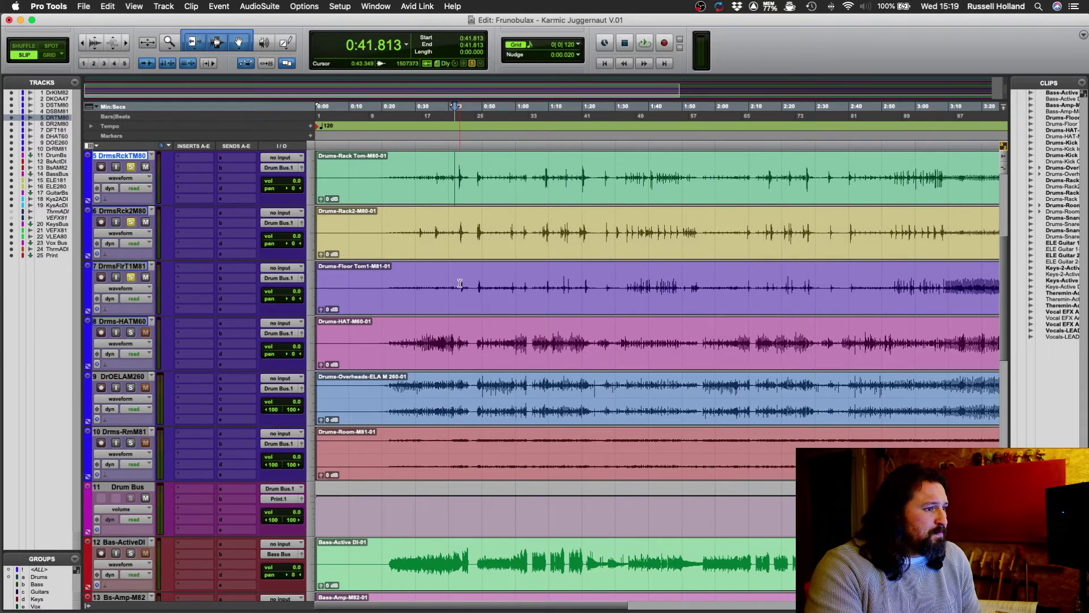
{"action": "left_click", "coordinate": [461, 283]}
{"action": "key", "text": "super+bracketright"}
{"action": "key", "text": "super+bracketright"}
{"action": "key", "text": "super+bracketright"}
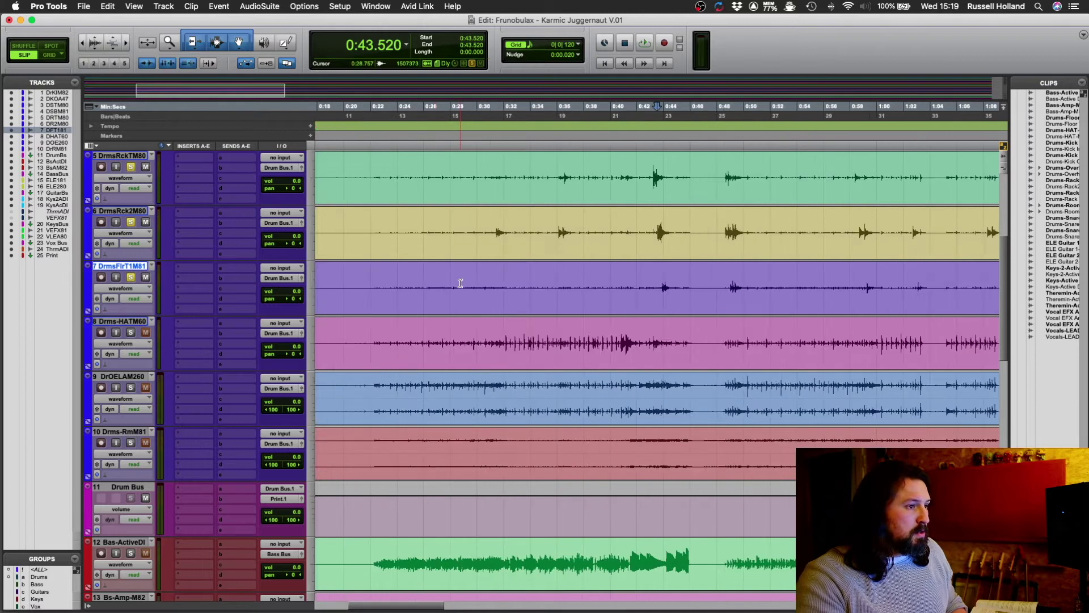
{"action": "key", "text": "super+bracketright"}
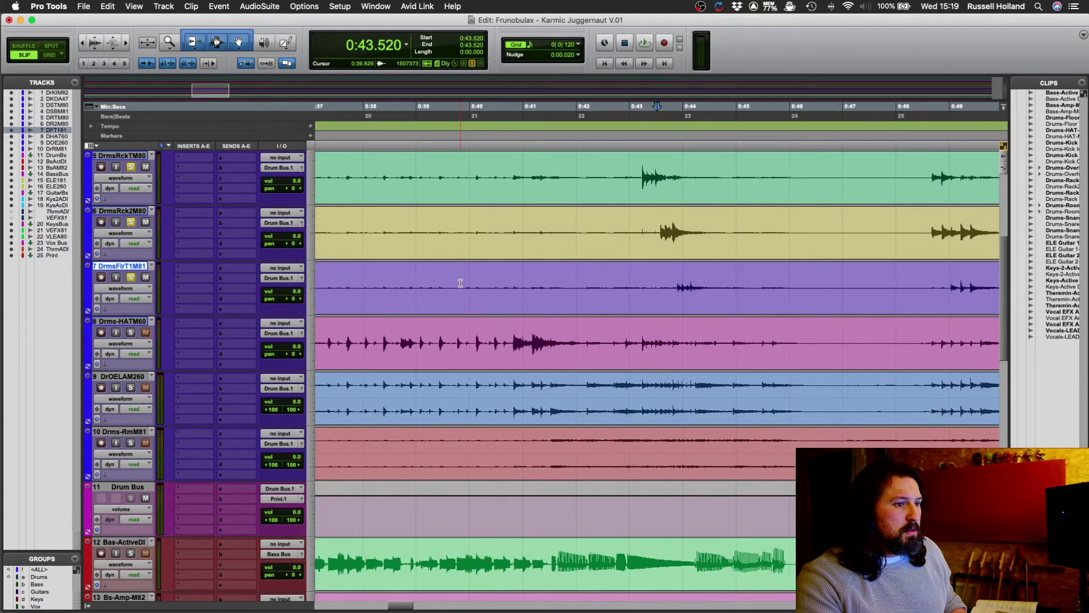
{"action": "left_click", "coordinate": [676, 287]}
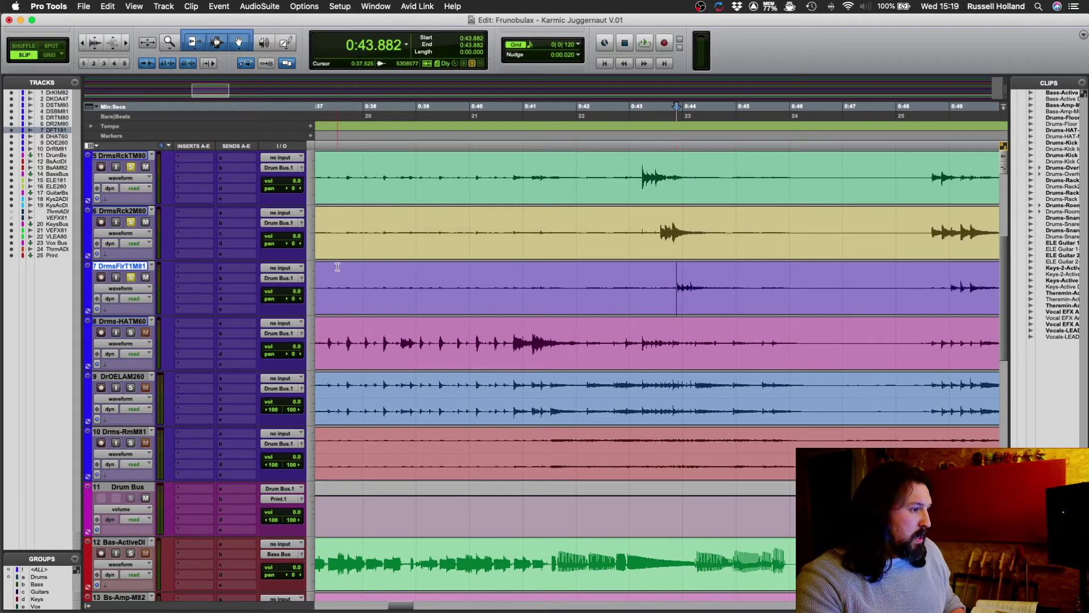
Solo only the floor tom track among the toms and audition its hit from 0:43.882.
{"action": "left_click", "coordinate": [132, 278], "text": "super"}
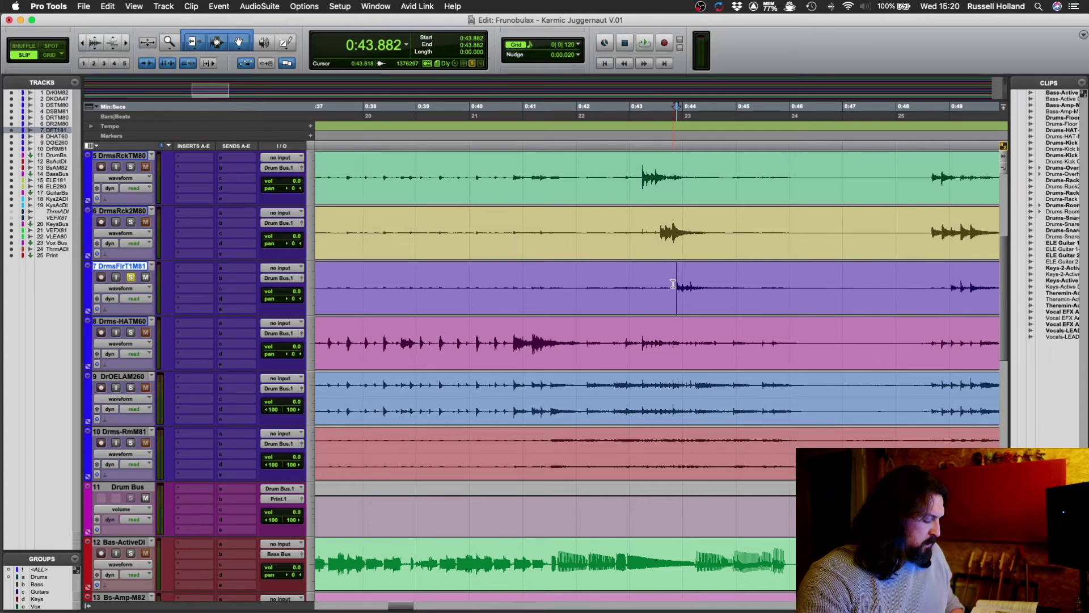
{"action": "key", "text": "space"}
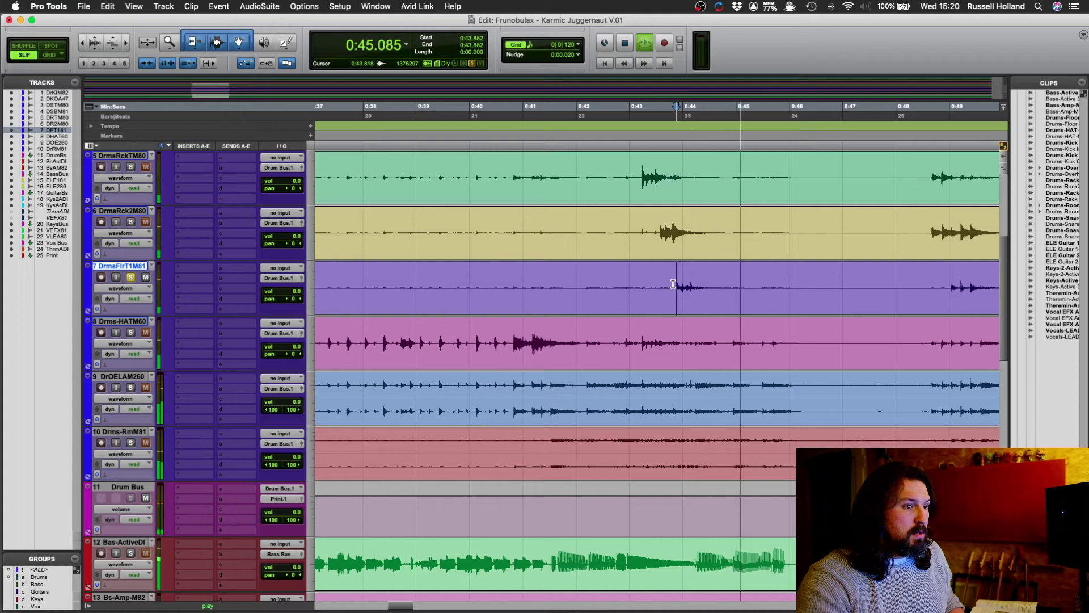
{"action": "key", "text": "space"}
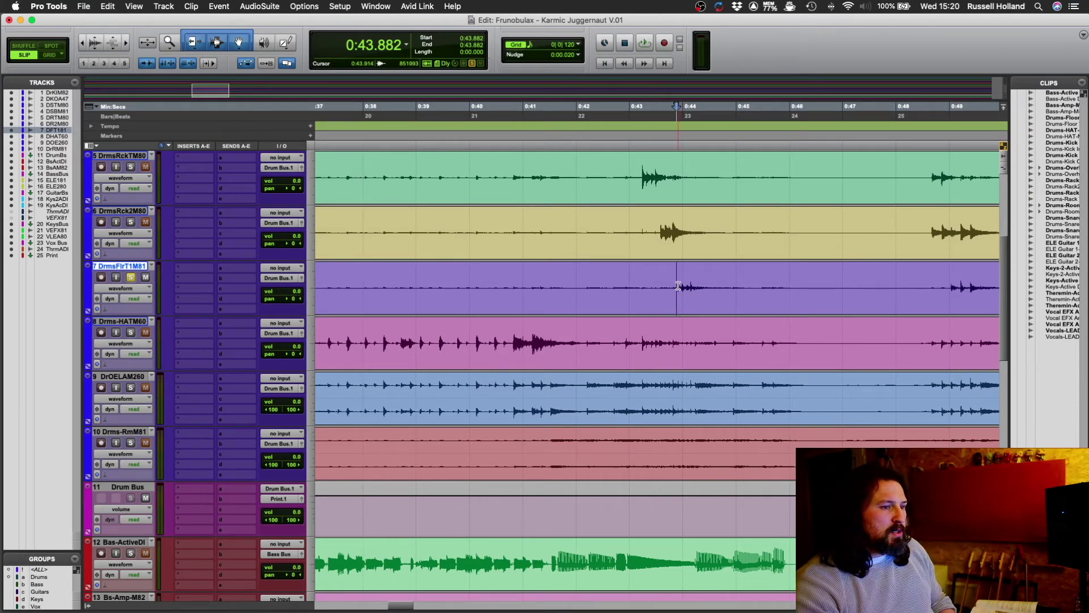
Set the floor tom track's height to large.
{"action": "left_click", "coordinate": [312, 298]}
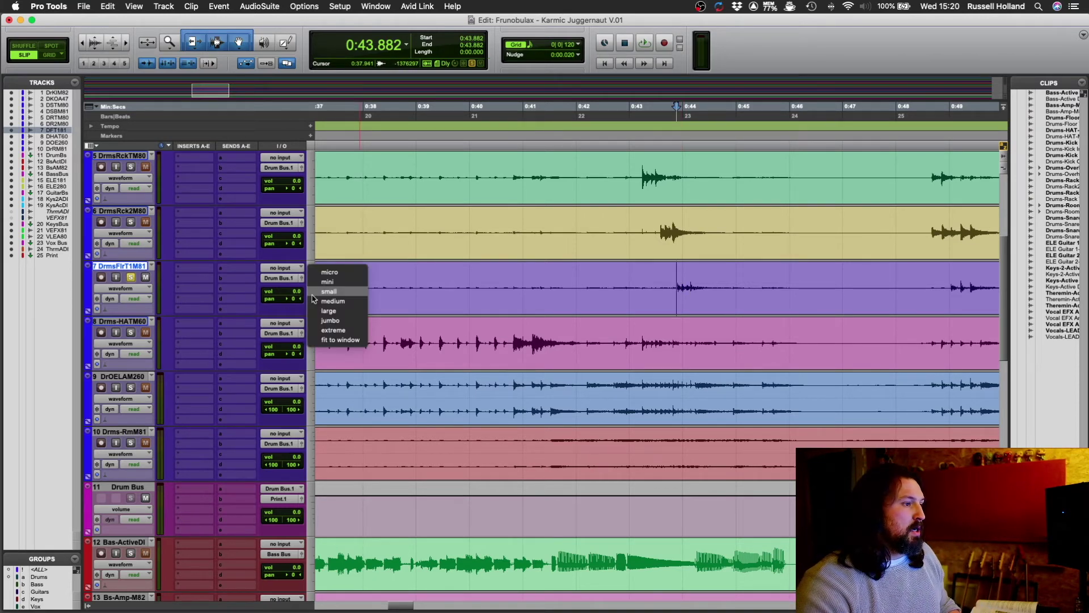
{"action": "left_click", "coordinate": [315, 292]}
{"action": "left_click", "coordinate": [308, 276]}
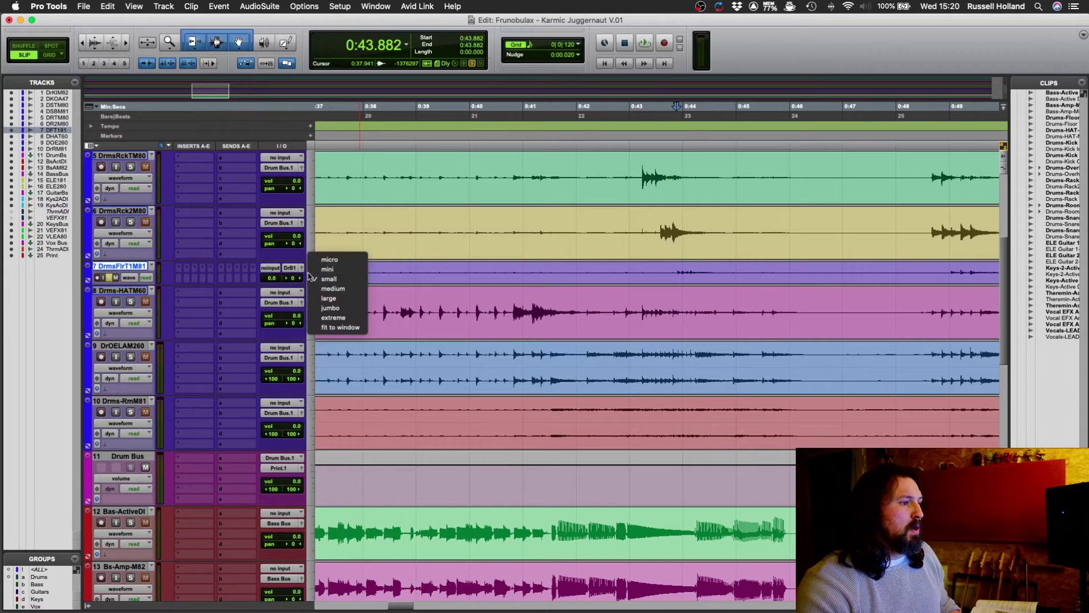
{"action": "left_click", "coordinate": [319, 299]}
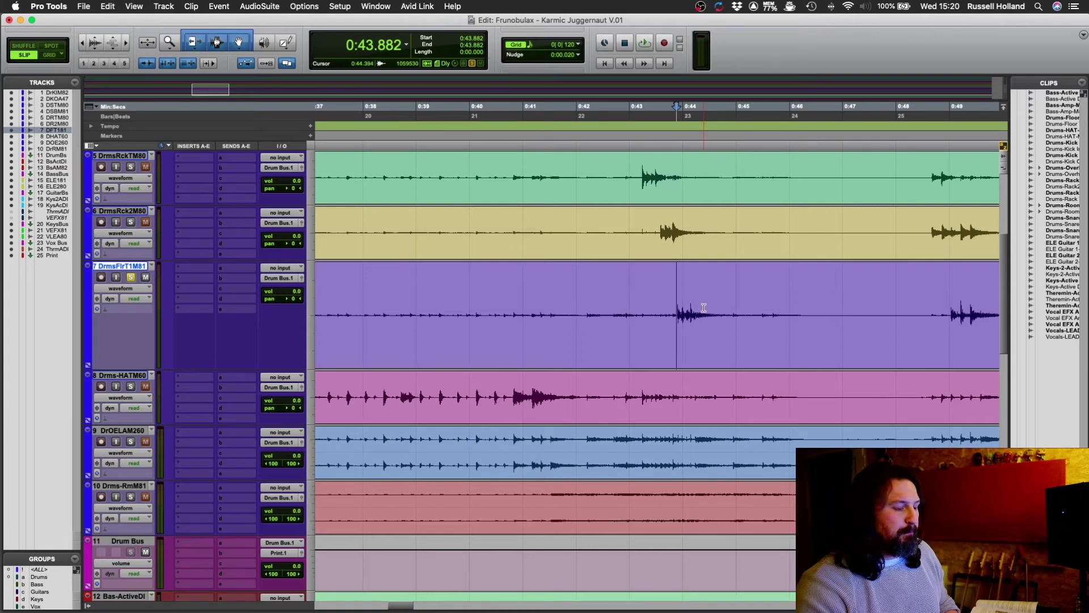
Separate the floor tom clip at the first hit's transient, 0:43.908, and delete the section before it.
{"action": "key", "text": "super+bracketright"}
{"action": "key", "text": "super+bracketright"}
{"action": "key", "text": "super+bracketright"}
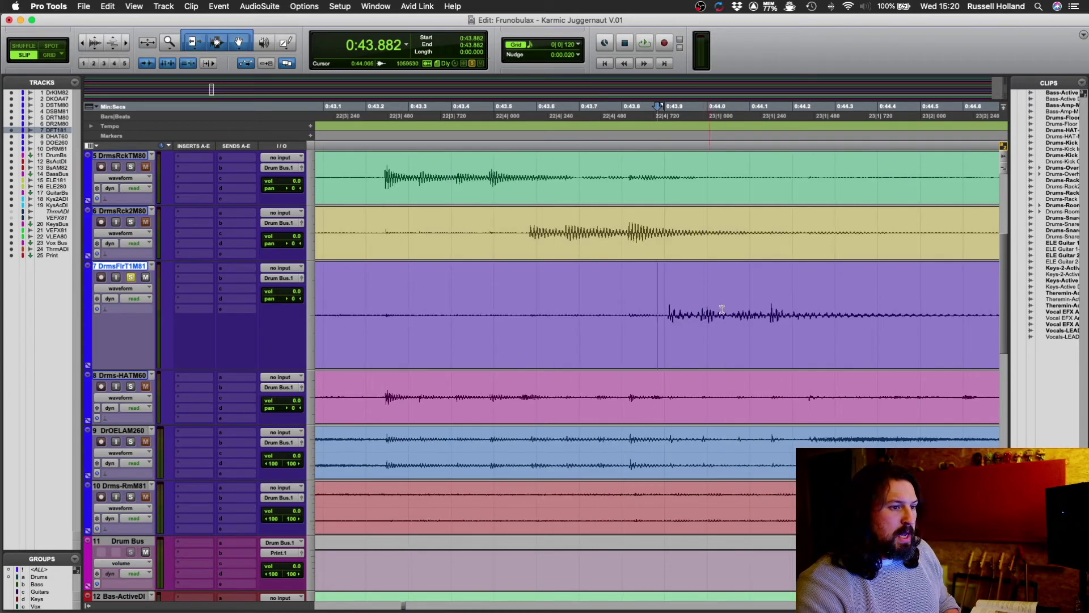
{"action": "scroll", "coordinate": [768, 347], "scroll_direction": "right", "scroll_amount": 5}
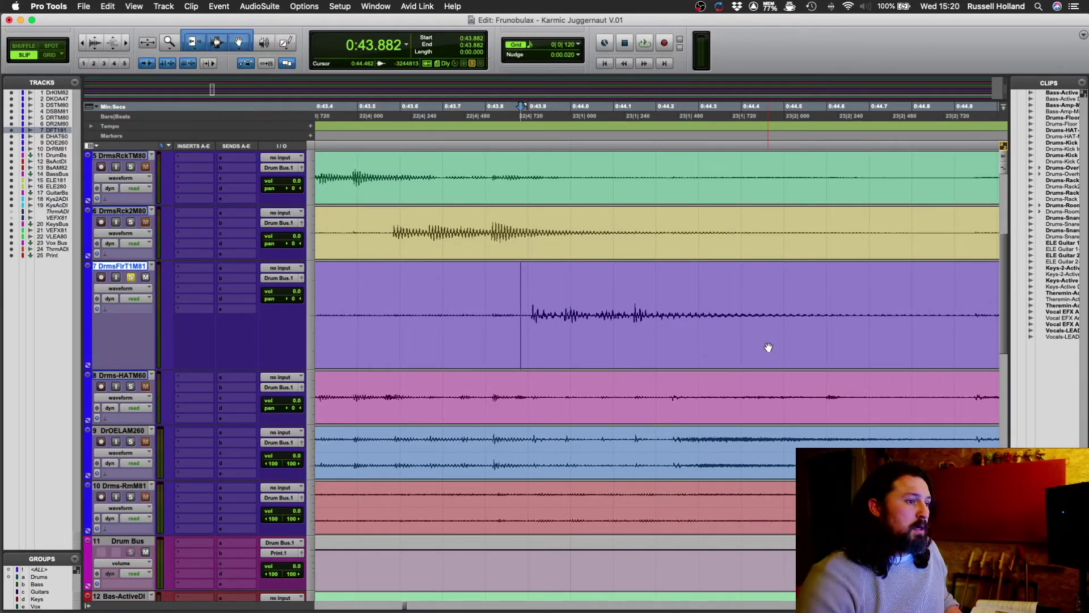
{"action": "key", "text": "Tab"}
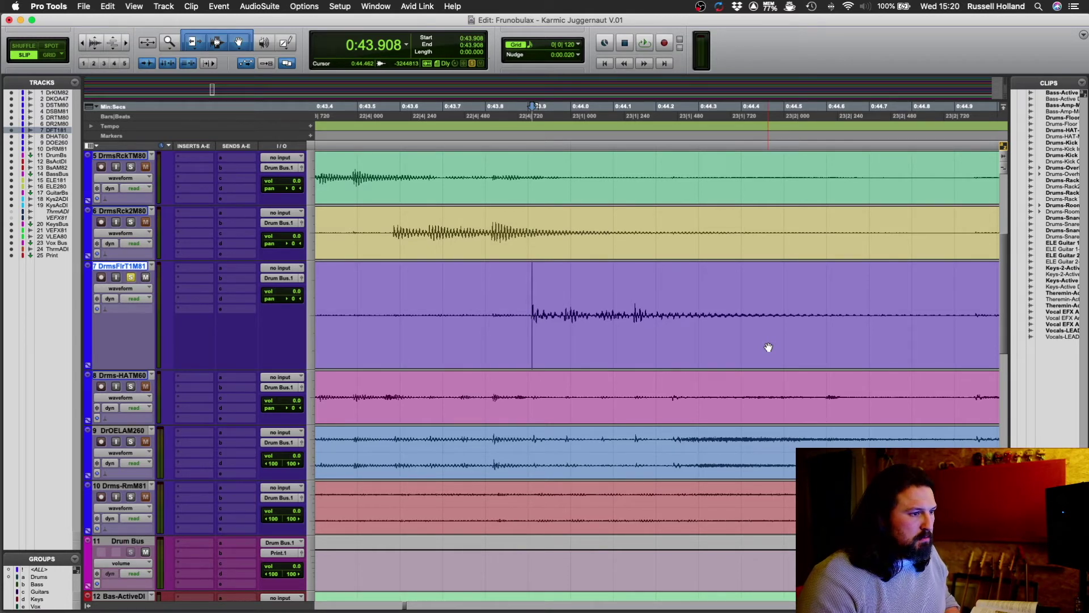
{"action": "key", "text": "super+e"}
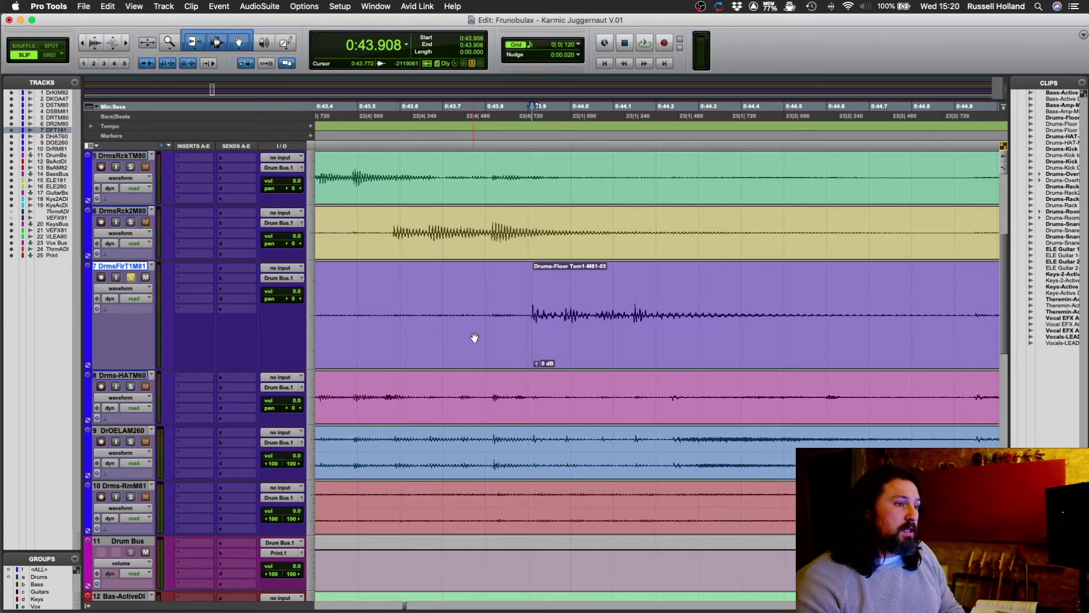
{"action": "left_click", "coordinate": [497, 342]}
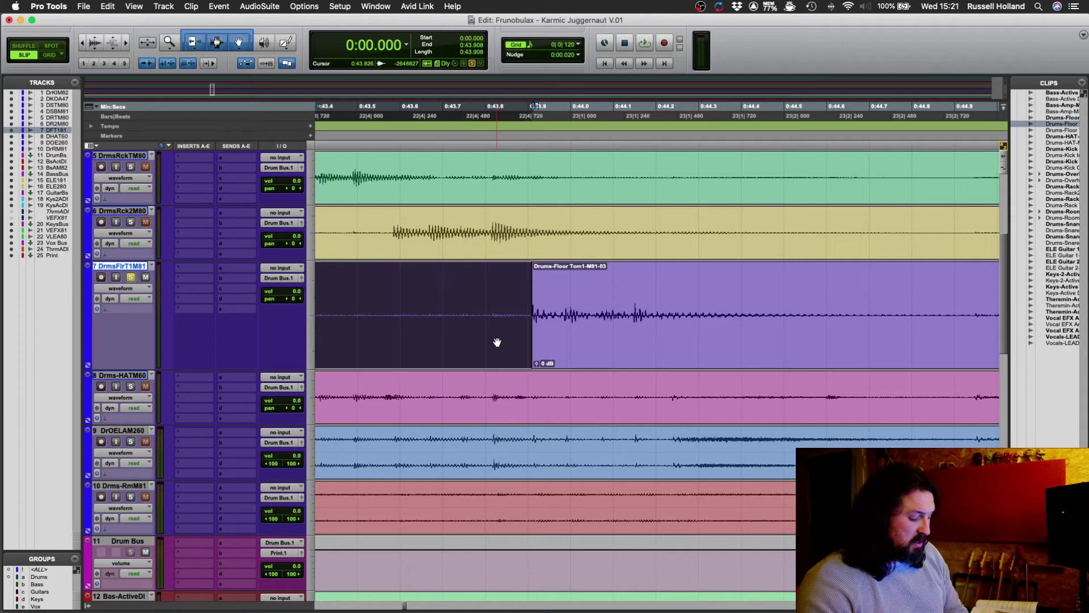
{"action": "key", "text": "Delete"}
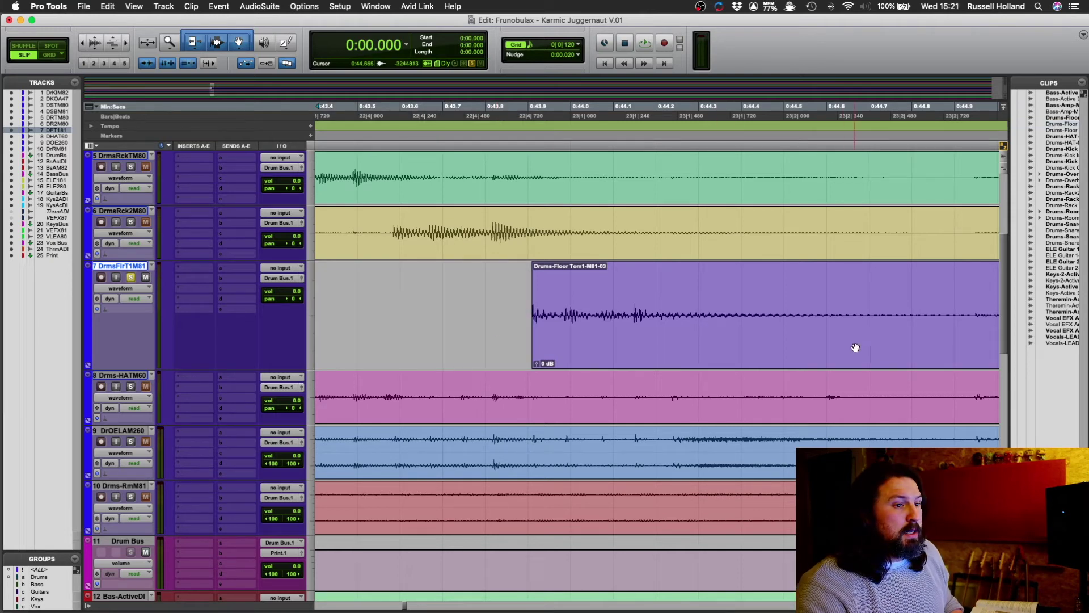
Audition the trimmed floor tom clip from its start to hear where the next bleed comes in.
{"action": "scroll", "coordinate": [809, 333], "scroll_direction": "right", "scroll_amount": 5}
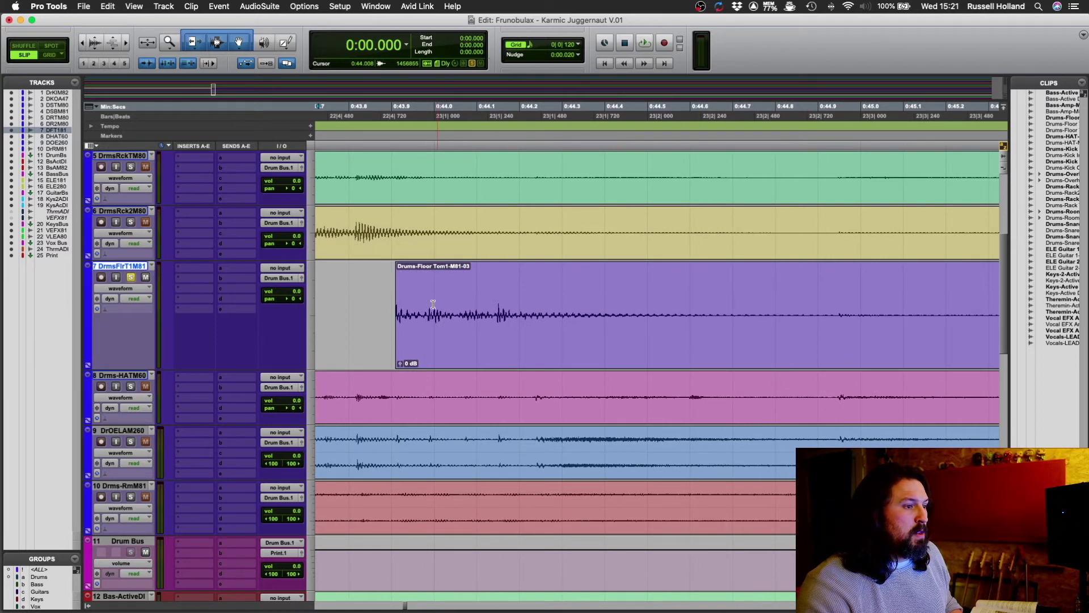
{"action": "left_click", "coordinate": [412, 309]}
{"action": "left_click", "coordinate": [361, 303]}
{"action": "left_click", "coordinate": [384, 302]}
{"action": "key", "text": "Tab"}
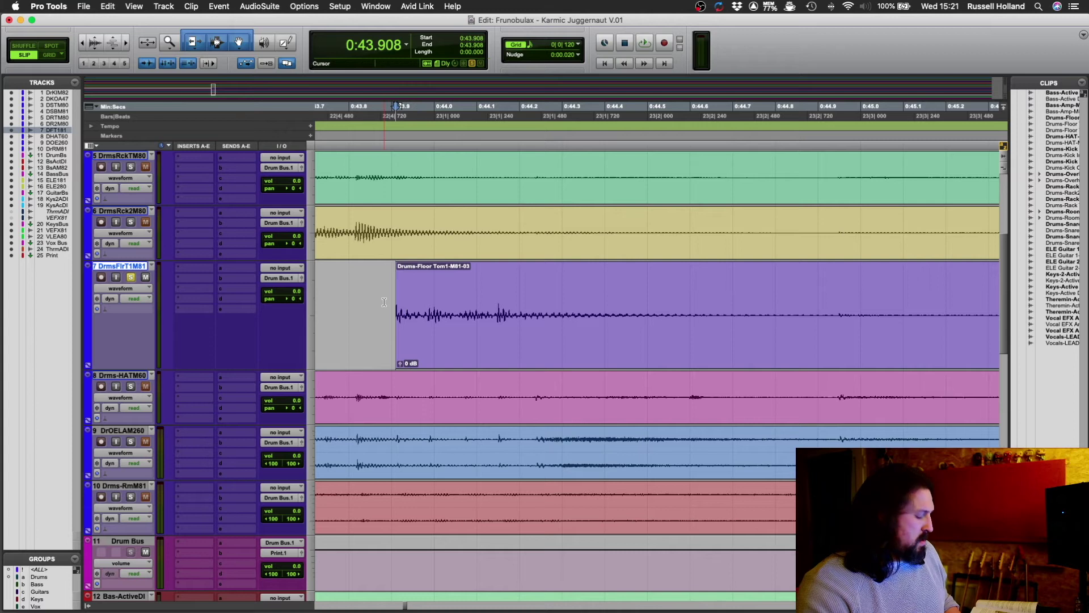
{"action": "key", "text": "space"}
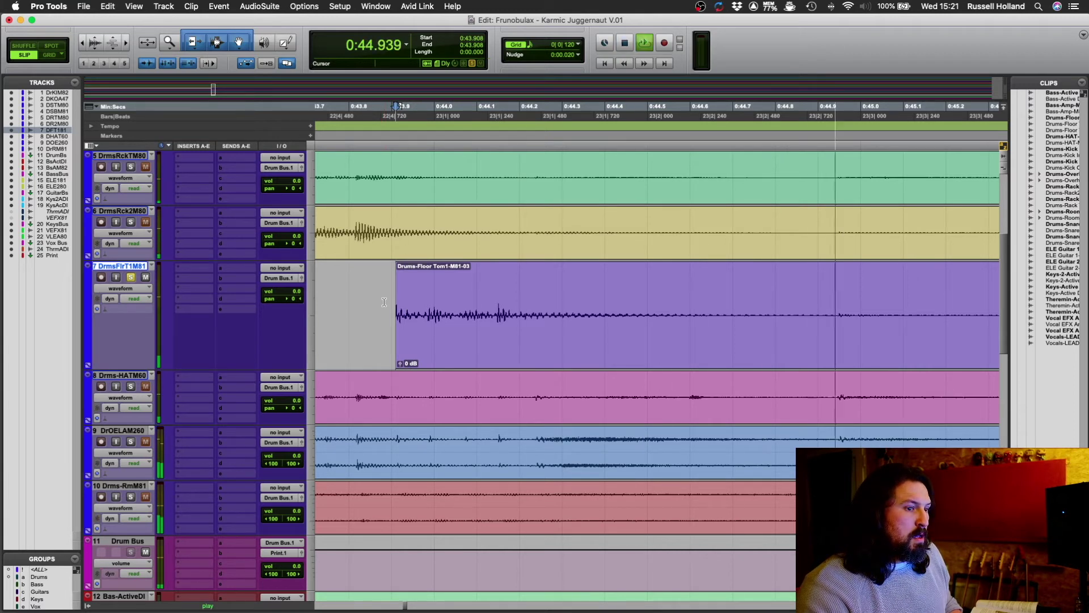
{"action": "key", "text": "space"}
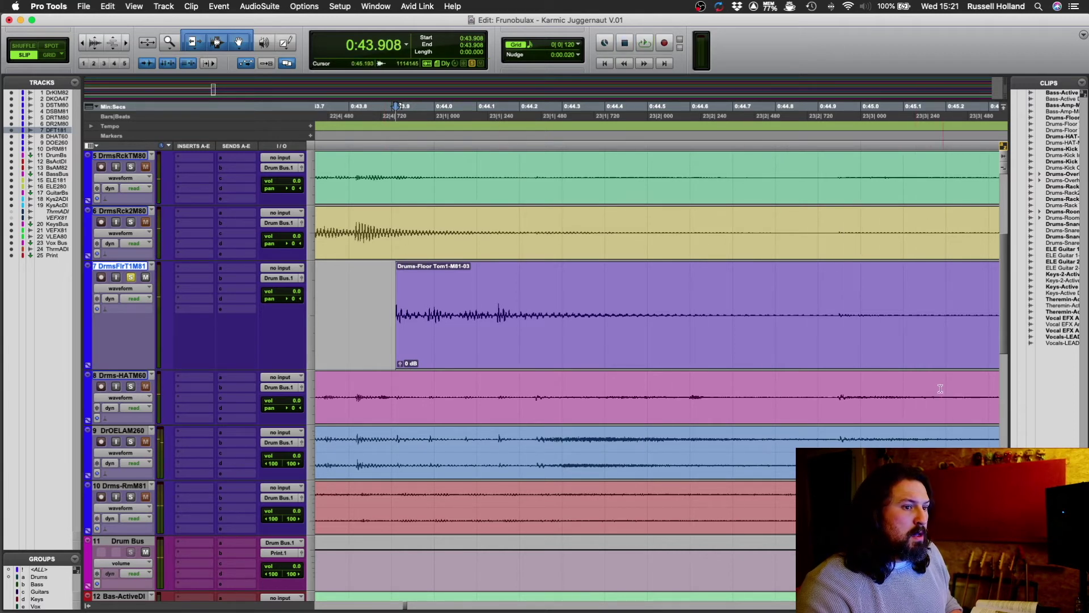
Separate the floor tom clip at the bleed transient, 0:44.948, and shift the remaining clip to start at about 0:45.104.
{"action": "left_click", "coordinate": [837, 313]}
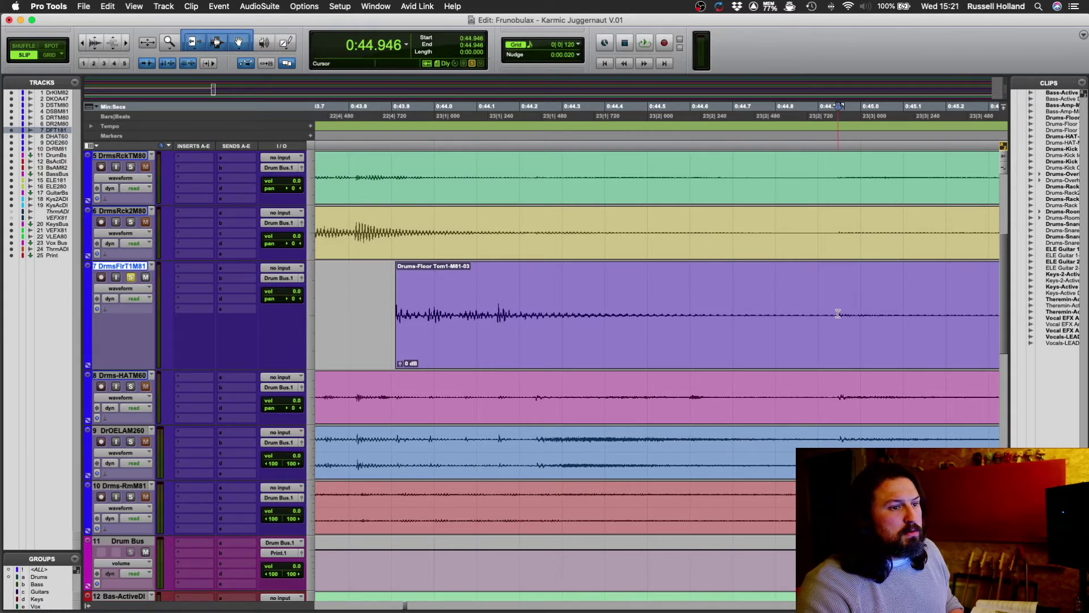
{"action": "left_click", "coordinate": [810, 312]}
{"action": "key", "text": "Tab"}
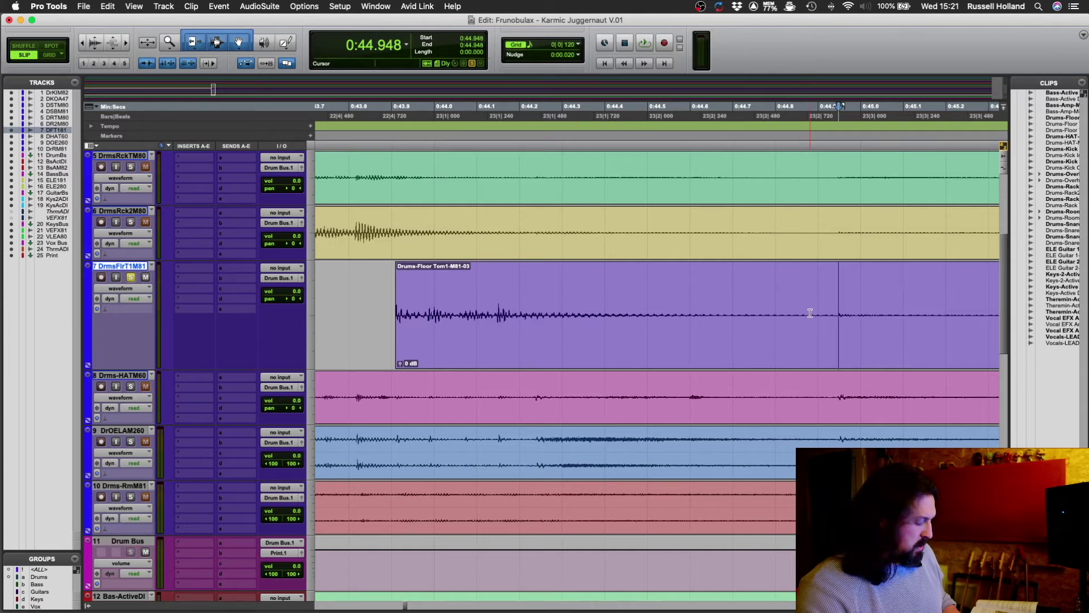
{"action": "key", "text": "super+e"}
{"action": "left_click_drag", "start_coordinate": [844, 313], "coordinate": [907, 316]}
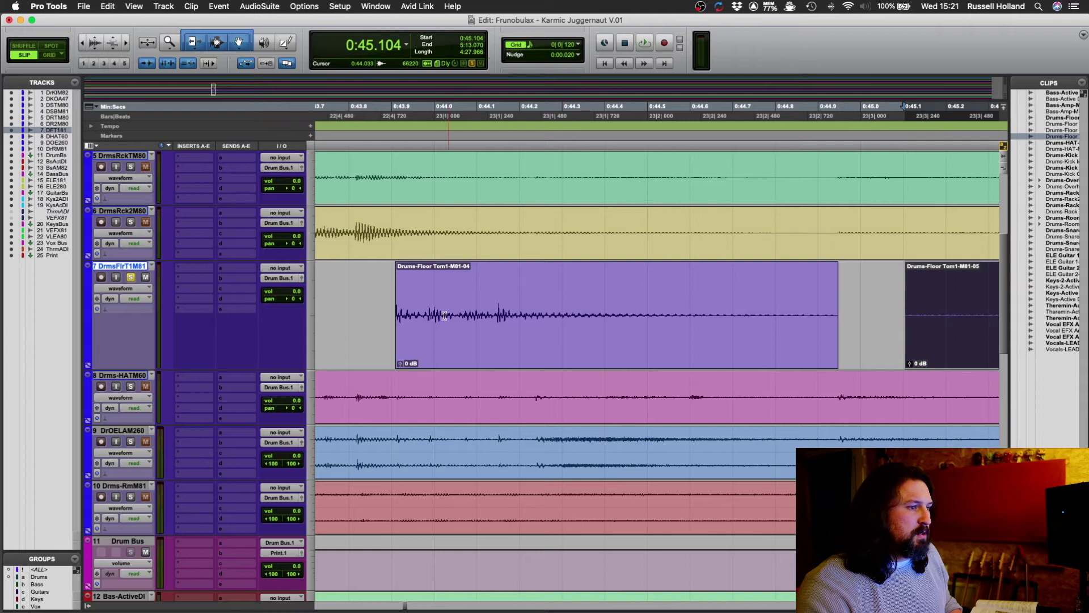
Audition the isolated floor tom hit from the start of its clip.
{"action": "left_click", "coordinate": [393, 307]}
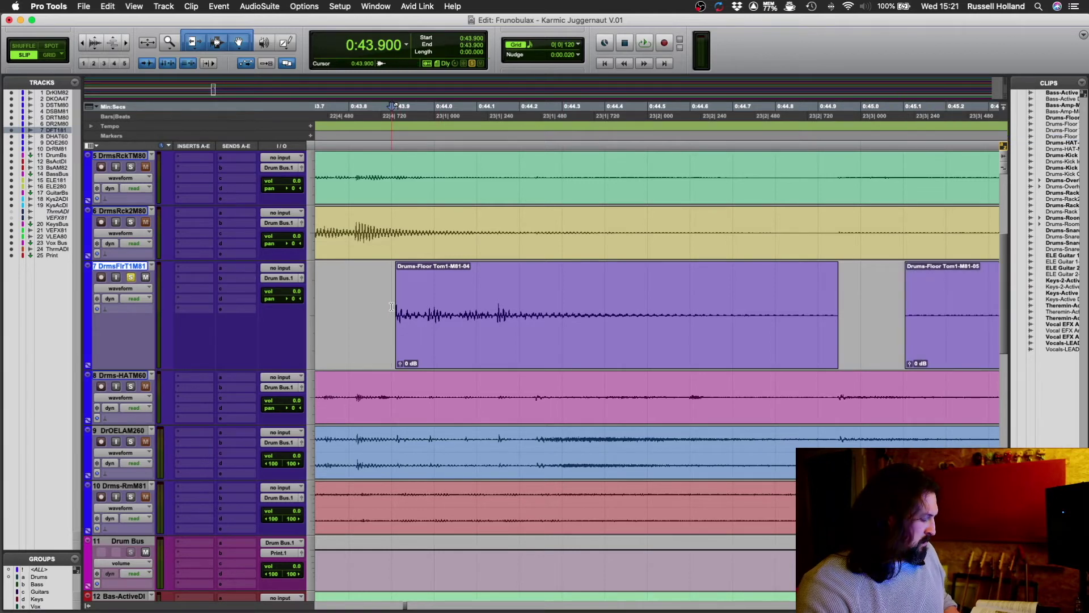
{"action": "key", "text": "space"}
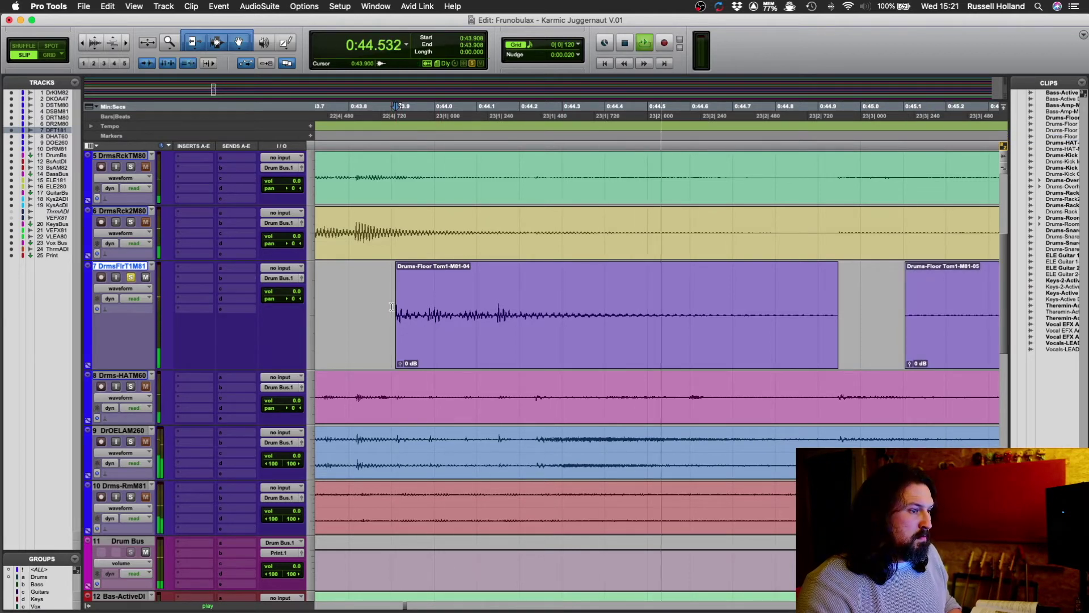
{"action": "key", "text": "space"}
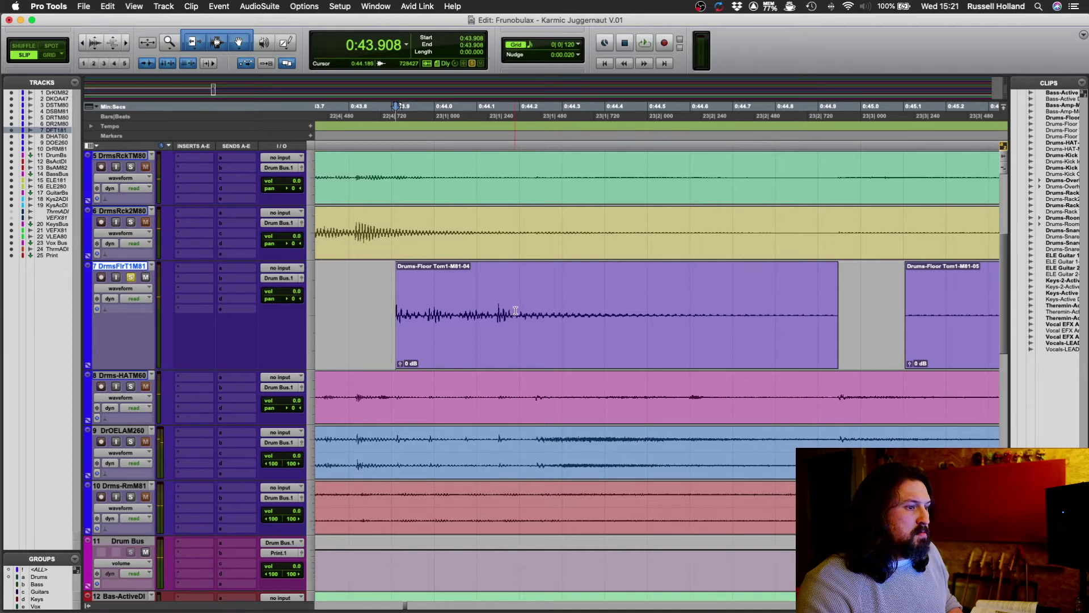
Audition the floor tom clip from 0:44.200 and from 0:44.246 to find where the sustain after the last bleed hit begins.
{"action": "left_click", "coordinate": [520, 311]}
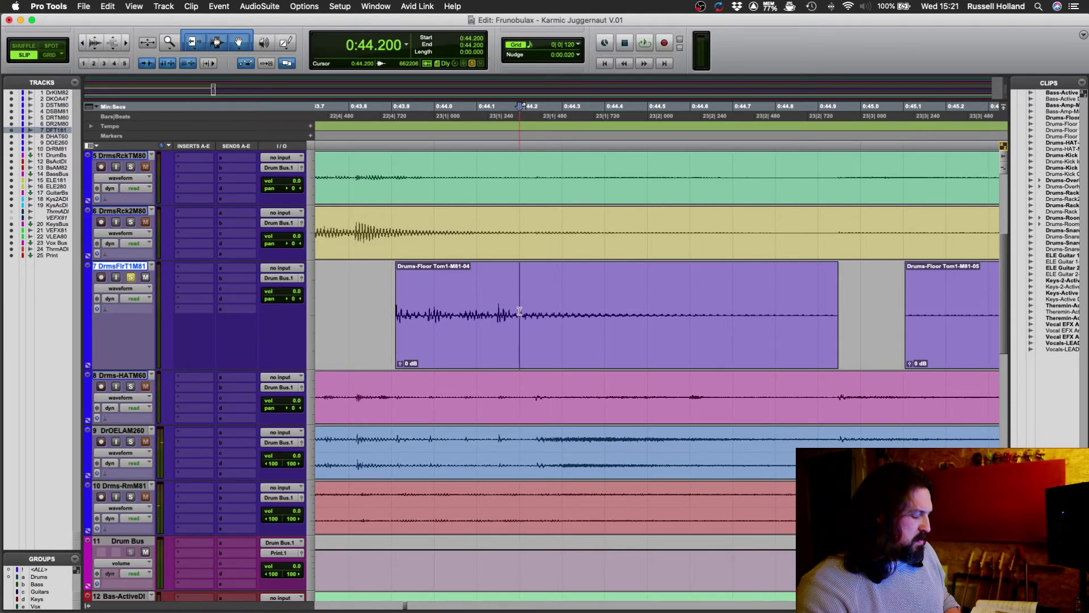
{"action": "key", "text": "super+bracketright"}
{"action": "key", "text": "super+bracketright"}
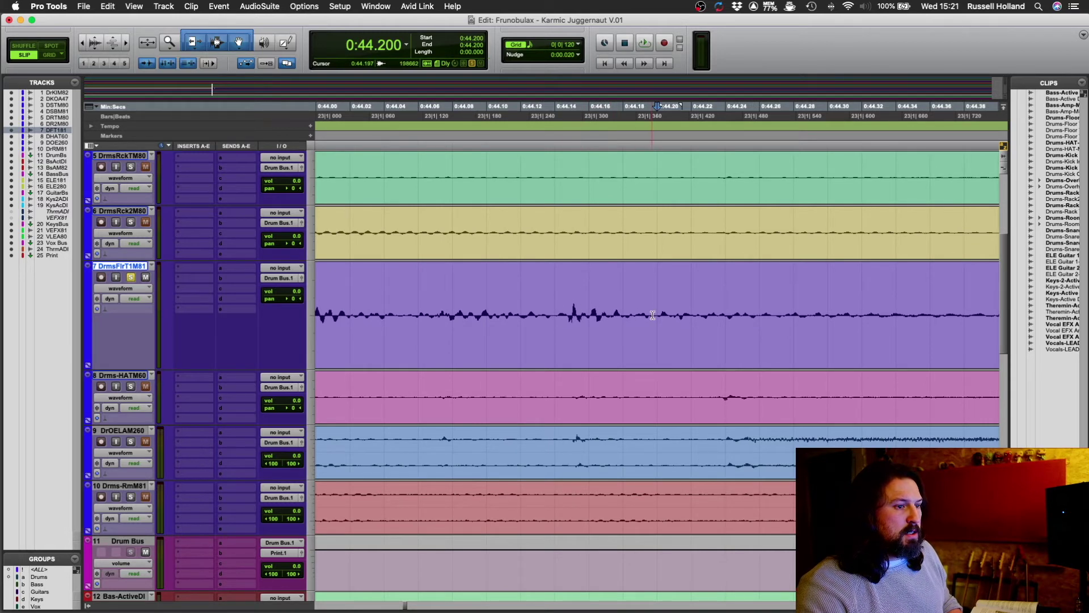
{"action": "key", "text": "space"}
{"action": "key", "text": "space"}
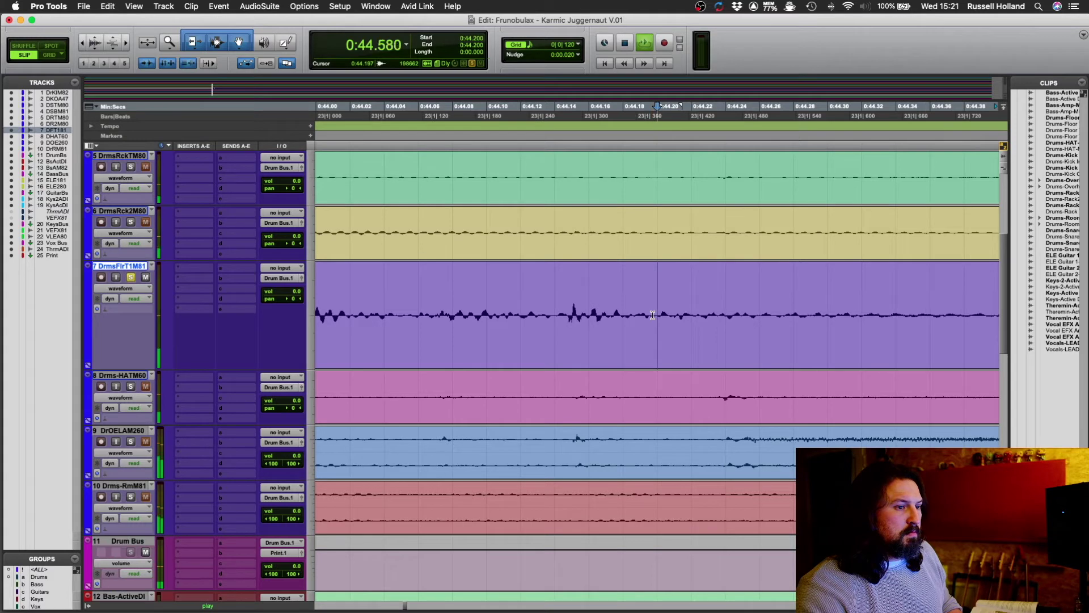
{"action": "left_click", "coordinate": [737, 313]}
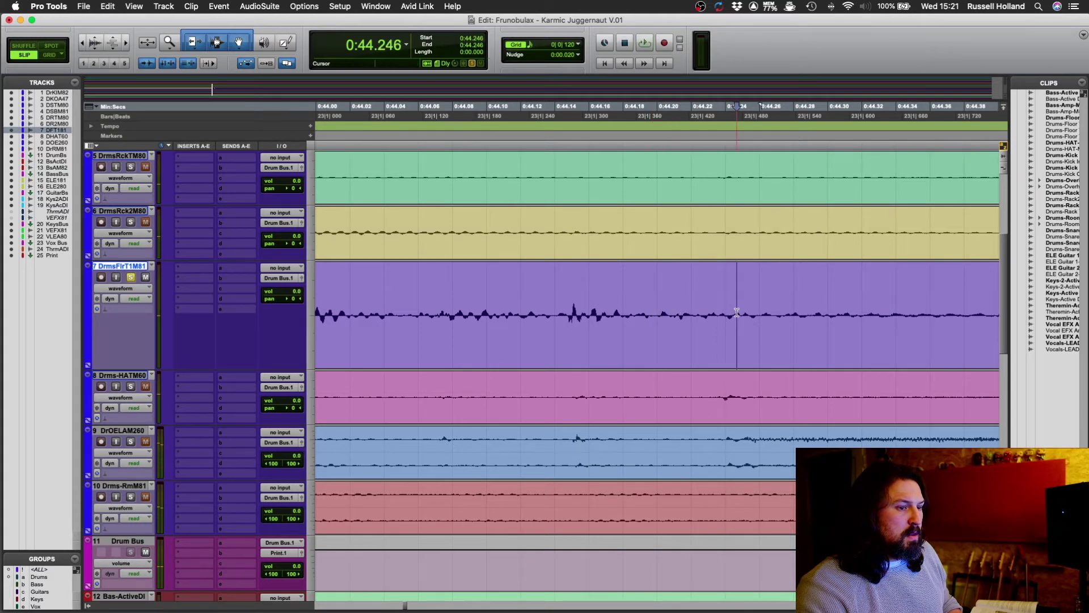
{"action": "key", "text": "space"}
{"action": "key", "text": "space"}
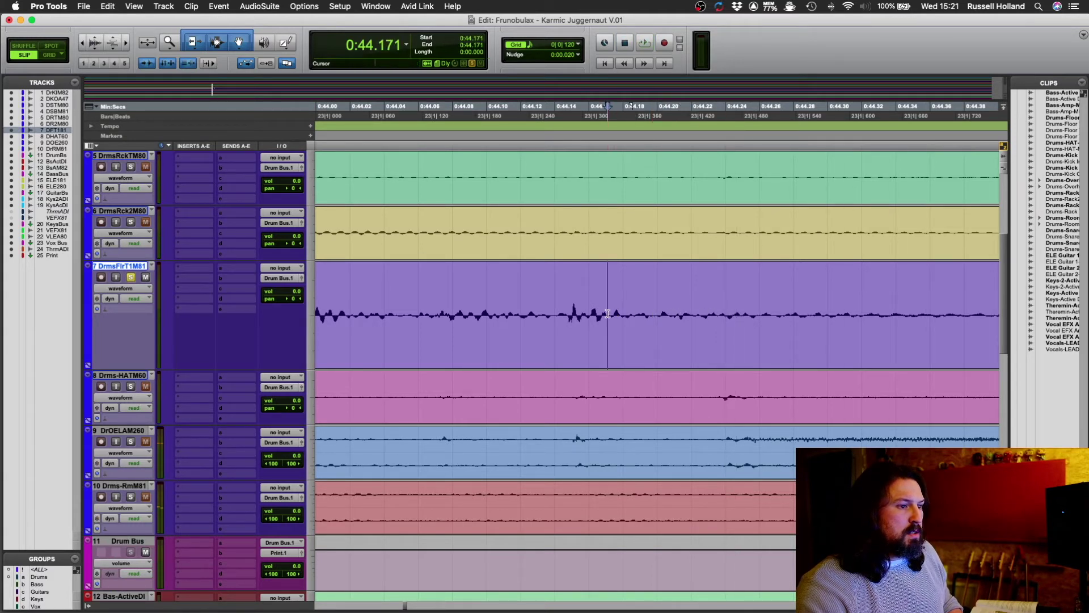
Audition the floor tom clip from just after the last bleed hit, 0:44.171, and compare it with playback from 0:44.200.
{"action": "left_click", "coordinate": [607, 314]}
{"action": "key", "text": "space"}
{"action": "key", "text": "space"}
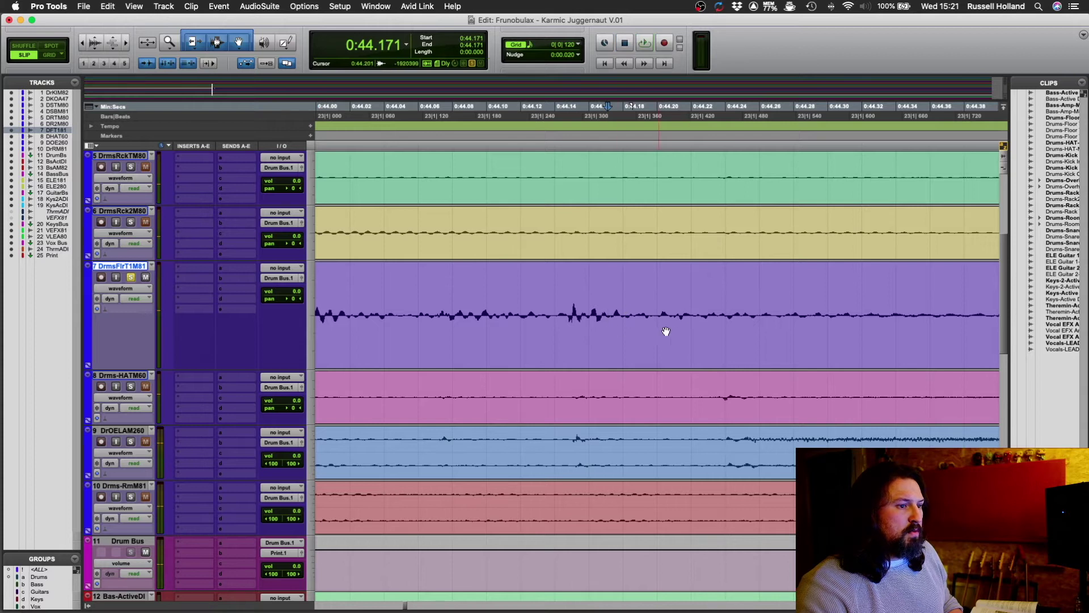
{"action": "left_click", "coordinate": [657, 314]}
{"action": "key", "text": "space"}
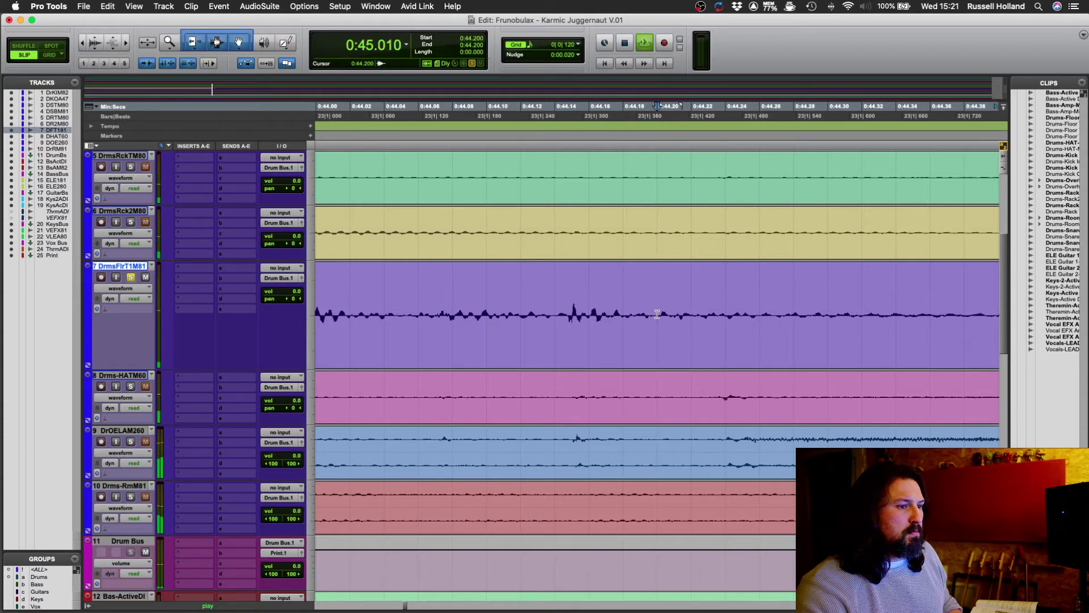
{"action": "key", "text": "space"}
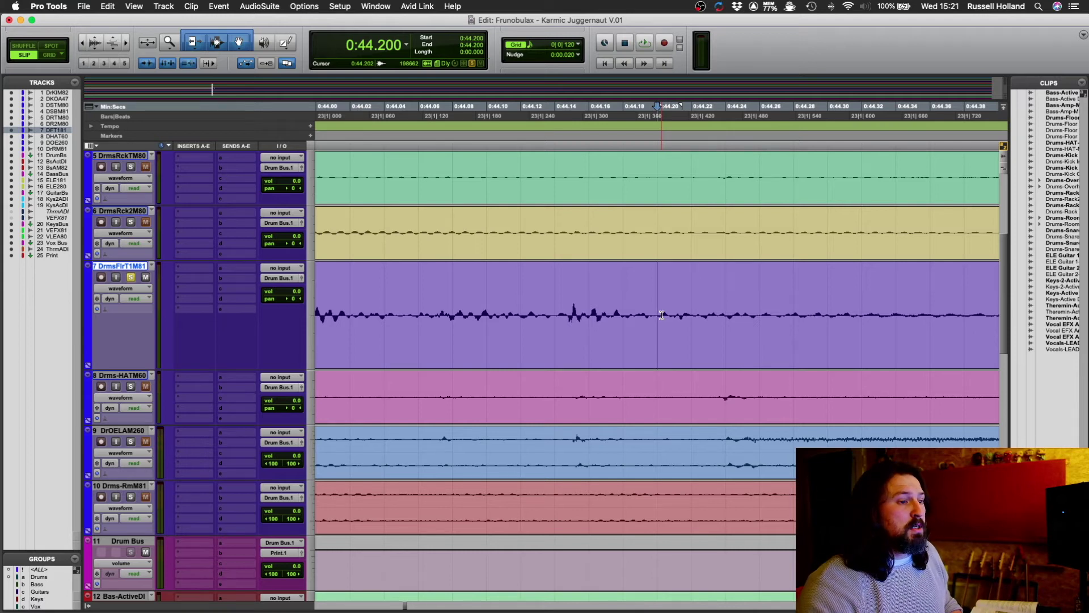
{"action": "key", "text": "space"}
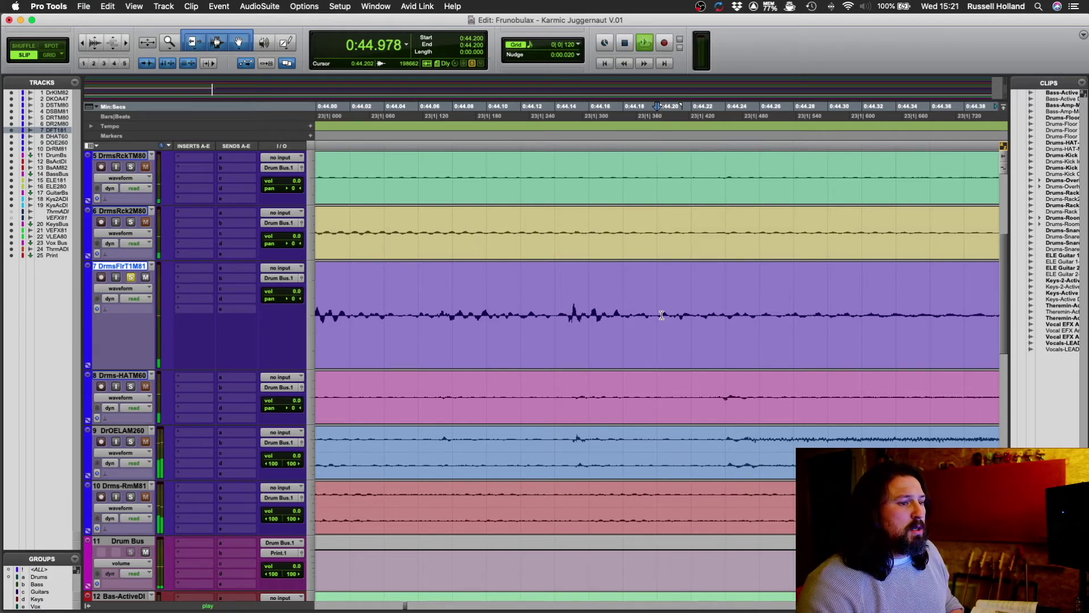
{"action": "key", "text": "space"}
Audition the floor tom's sustain from 0:44.222, about 0:44.297 and 0:44.221 to compare possible split points.
{"action": "left_click", "coordinate": [695, 315]}
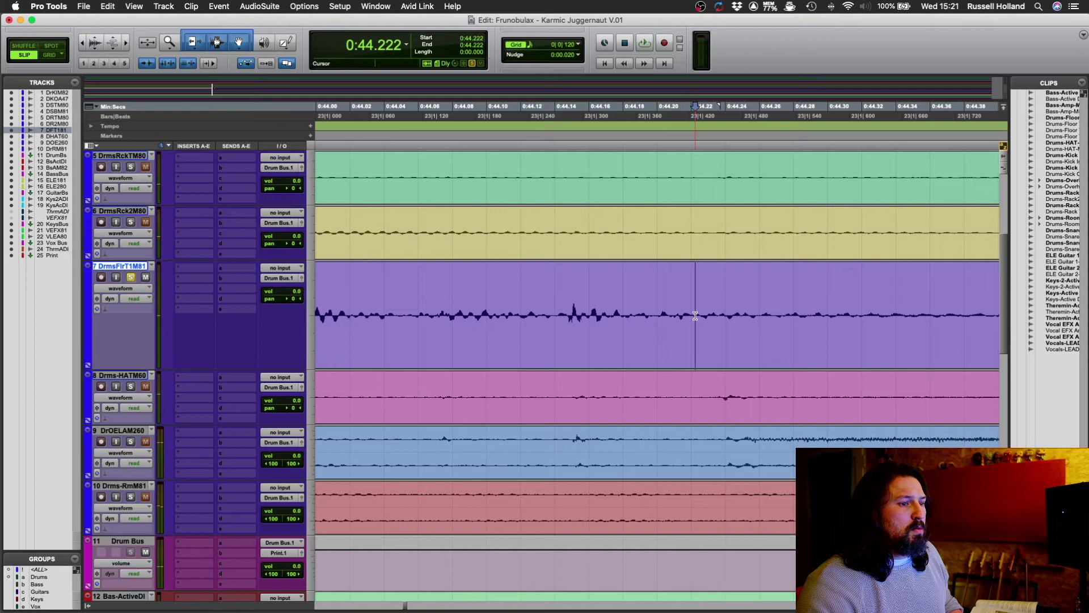
{"action": "key", "text": "space"}
{"action": "key", "text": "space"}
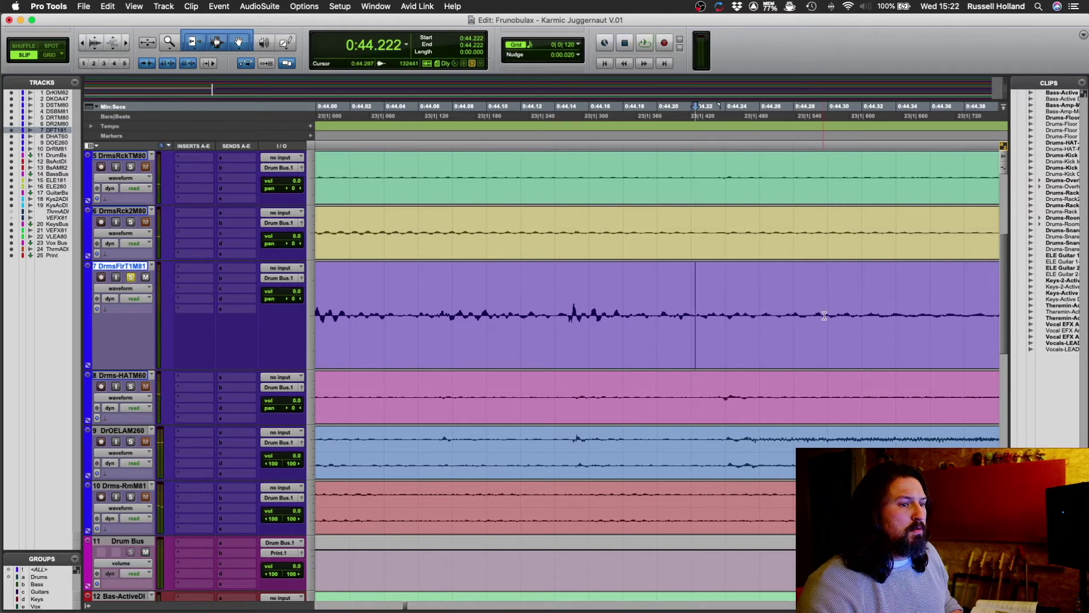
{"action": "left_click", "coordinate": [824, 315]}
{"action": "key", "text": "space"}
{"action": "key", "text": "space"}
{"action": "left_click", "coordinate": [693, 316]}
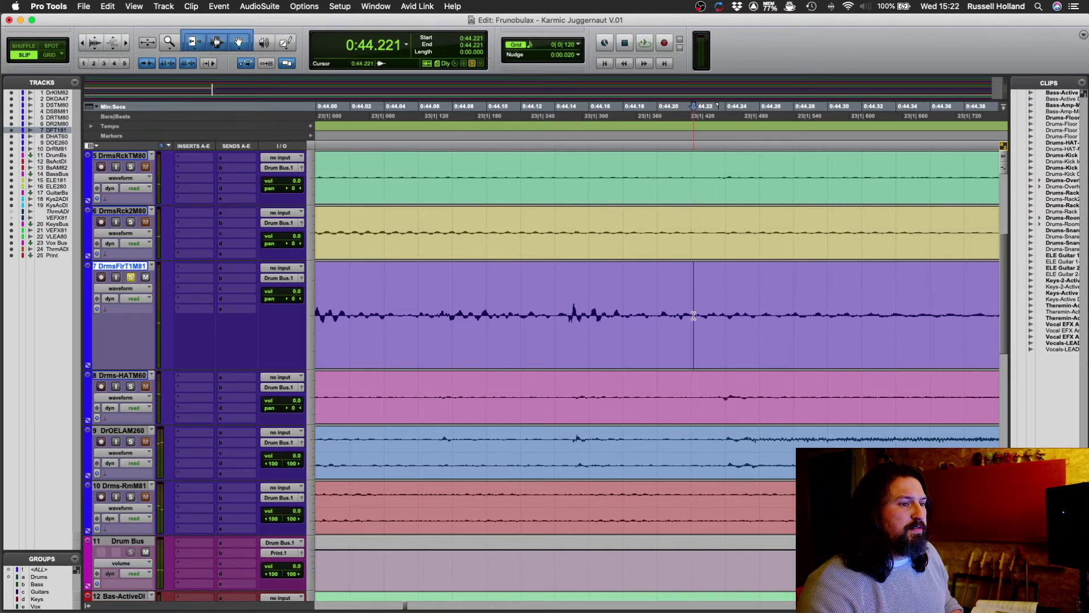
{"action": "key", "text": "space"}
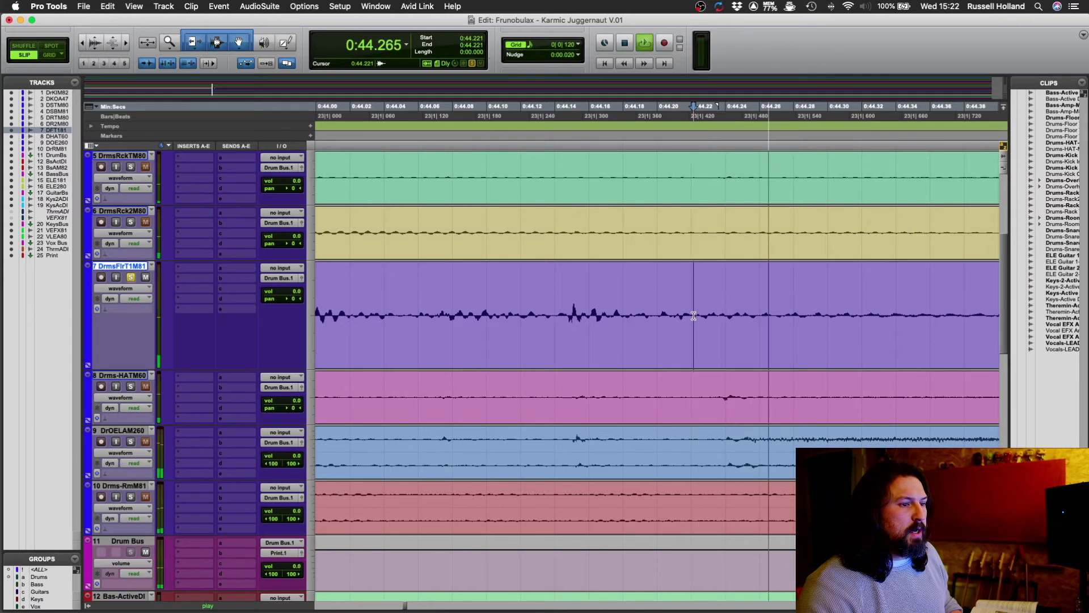
{"action": "key", "text": "space"}
Audition the floor tom clip from 0:44.211 and from 0:44.173 to narrow down the split point.
{"action": "left_click", "coordinate": [678, 319]}
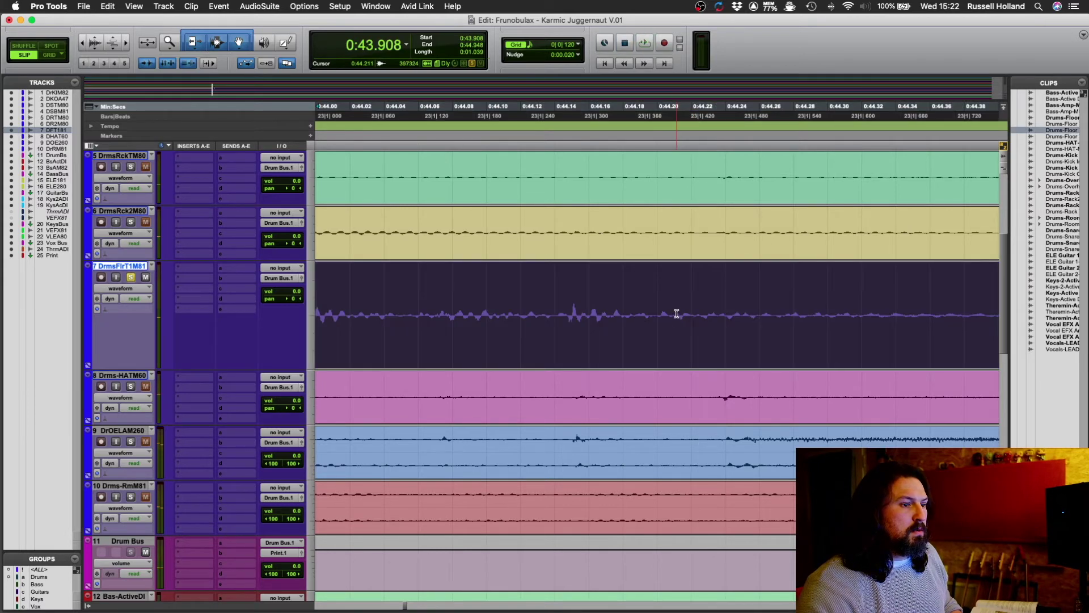
{"action": "left_click", "coordinate": [676, 315]}
{"action": "key", "text": "space"}
{"action": "key", "text": "space"}
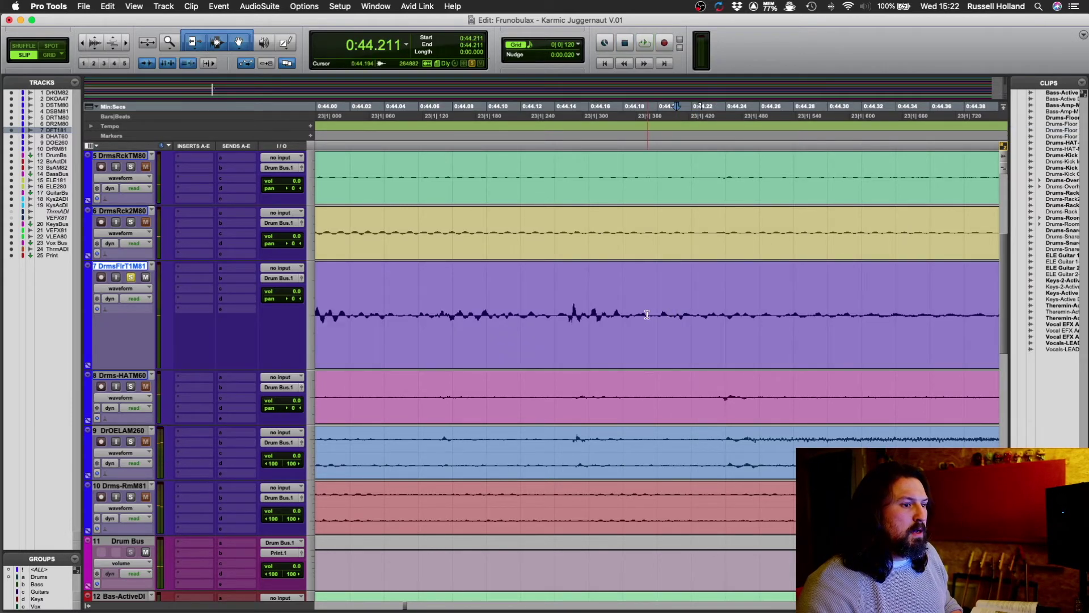
{"action": "left_click", "coordinate": [611, 313]}
{"action": "key", "text": "space"}
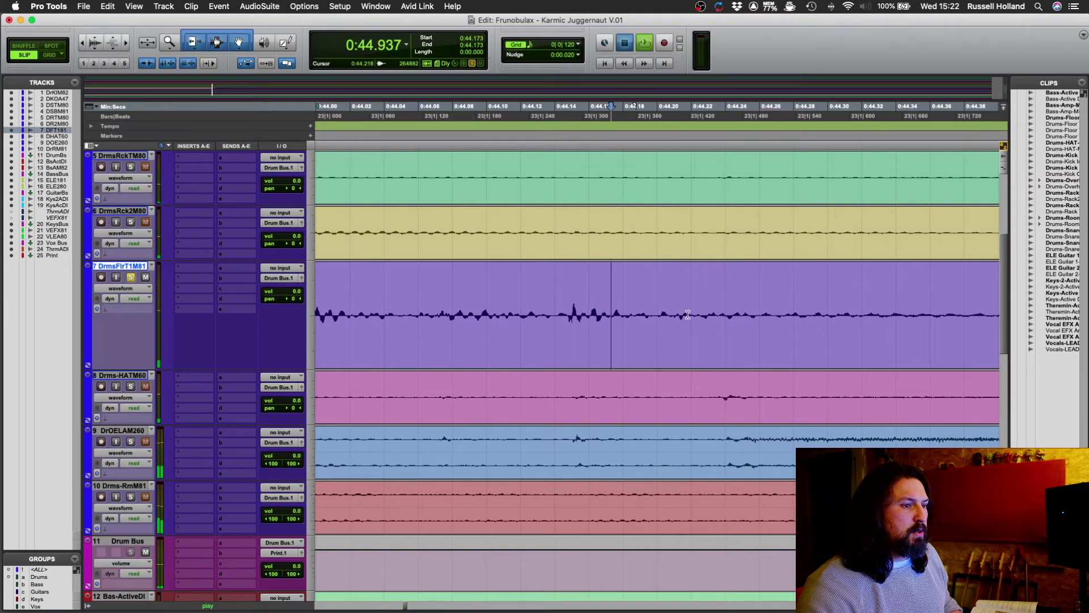
{"action": "key", "text": "space"}
Audition the floor tom clip from 0:44.198 and separate it at that point.
{"action": "left_click", "coordinate": [654, 310]}
{"action": "key", "text": "space"}
{"action": "key", "text": "space"}
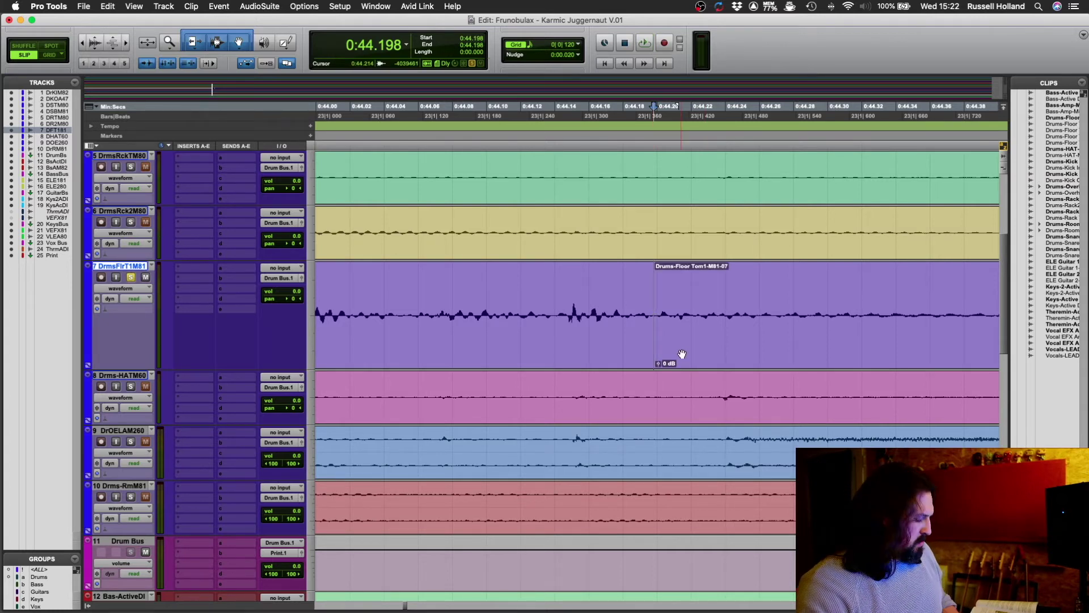
{"action": "key", "text": "r"}
{"action": "key", "text": "r"}
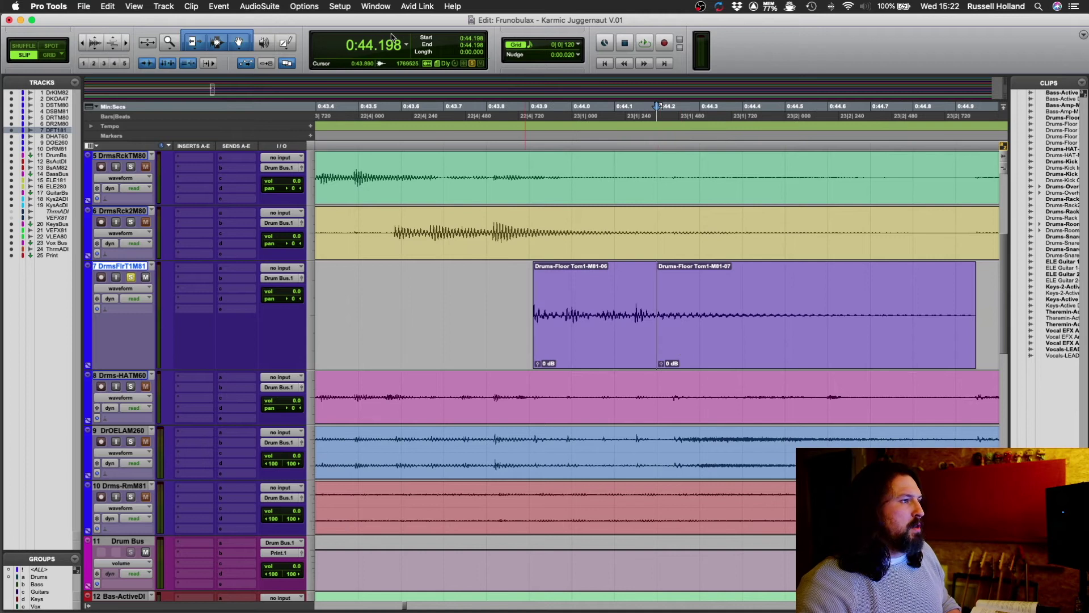
Select the floor tom tail clip after the 0:44.198 split and open the EQ3 1-Band AudioSuite processor clear of it.
{"action": "left_click", "coordinate": [277, 6]}
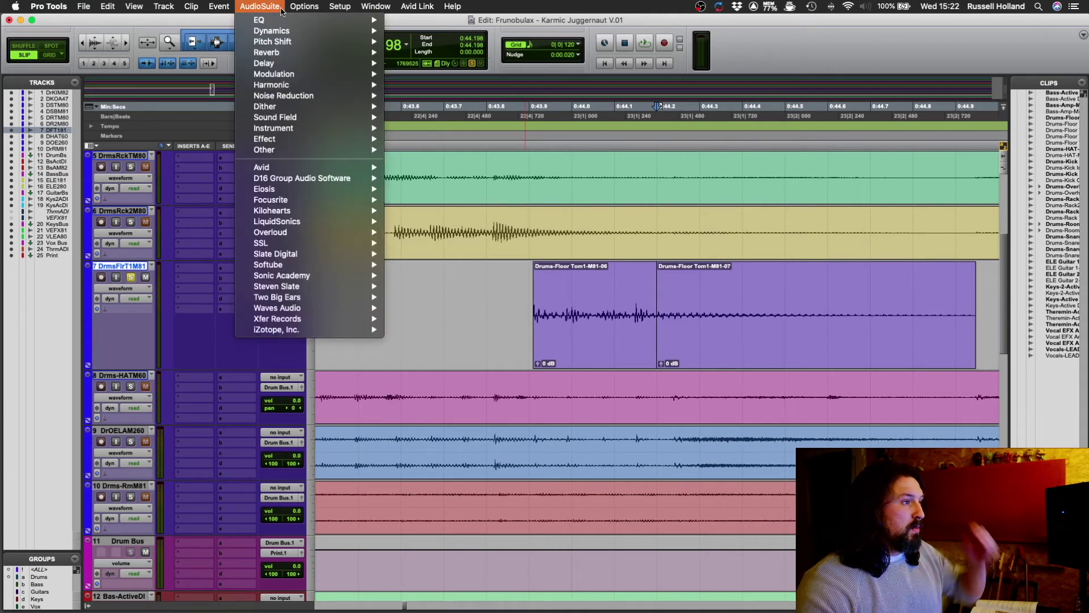
{"action": "mouse_move", "coordinate": [282, 22]}
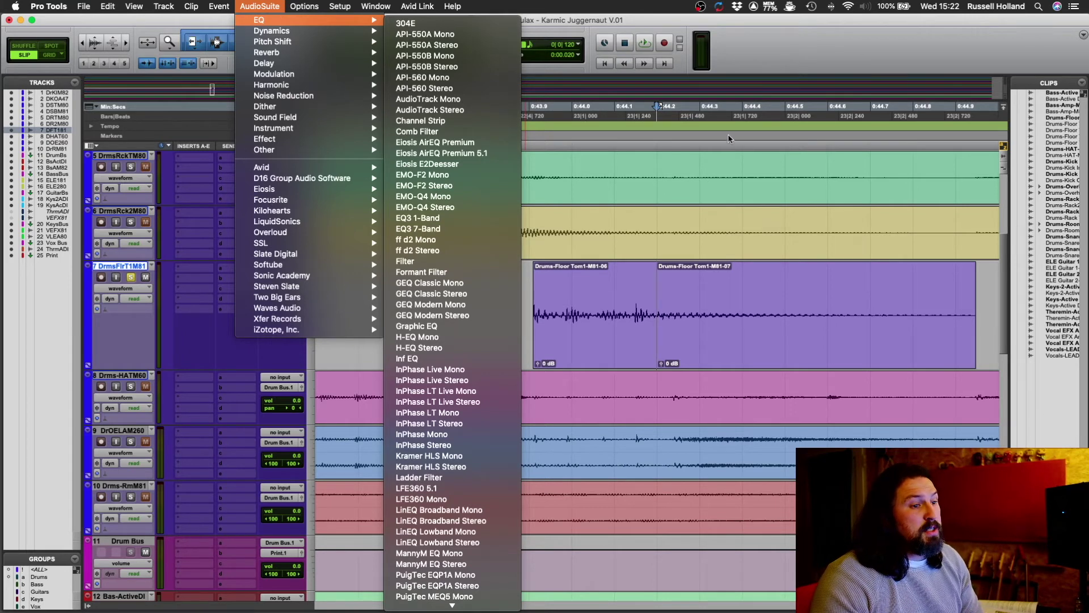
{"action": "left_click", "coordinate": [786, 357]}
{"action": "left_click", "coordinate": [784, 355]}
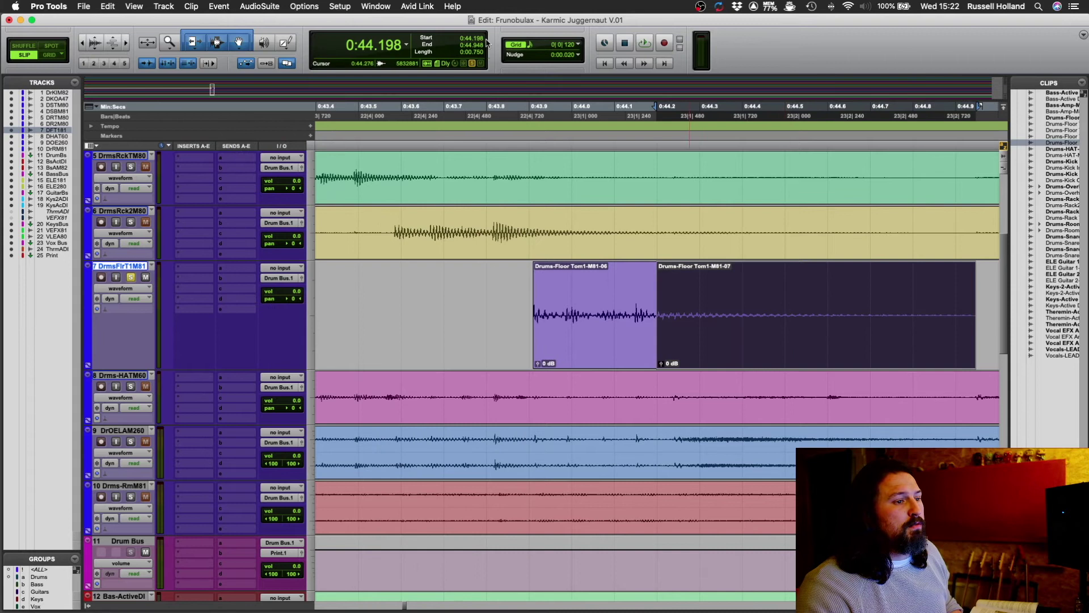
{"action": "left_click", "coordinate": [258, 7]}
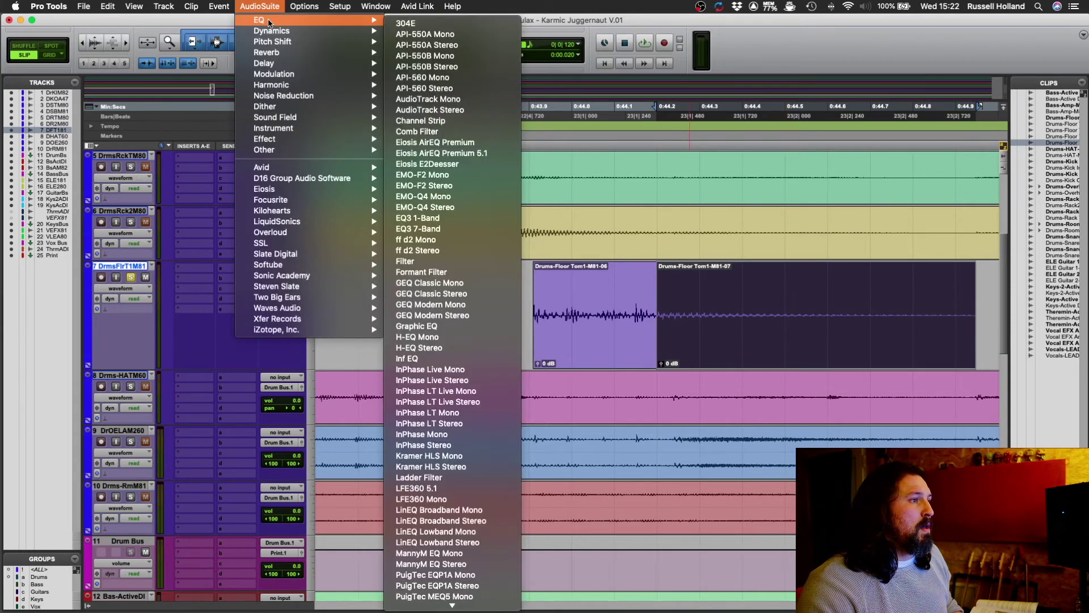
{"action": "left_click", "coordinate": [432, 220]}
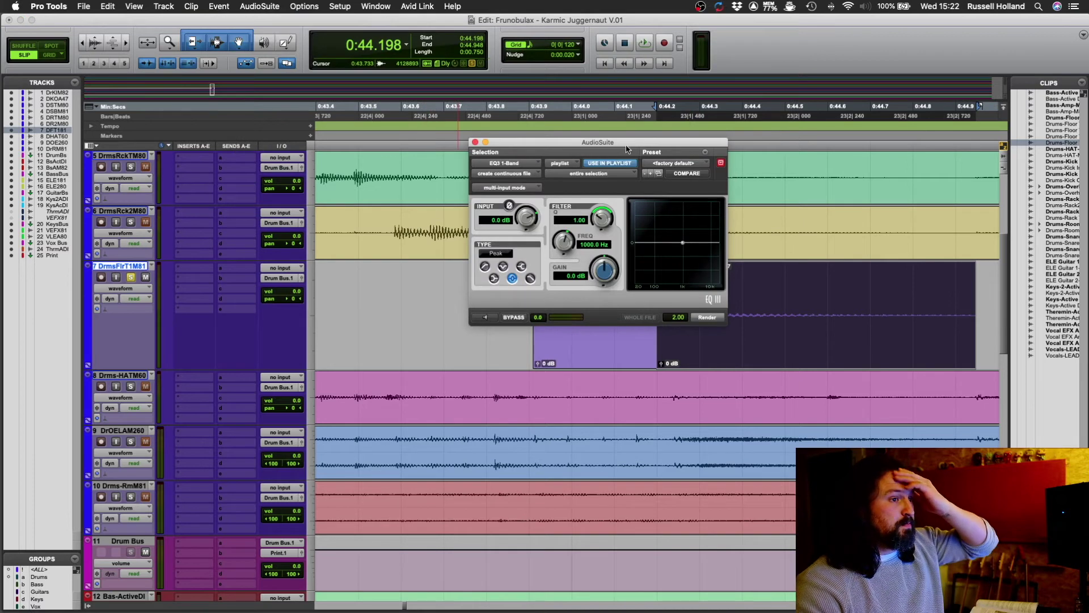
{"action": "left_click_drag", "start_coordinate": [628, 146], "coordinate": [344, 206]}
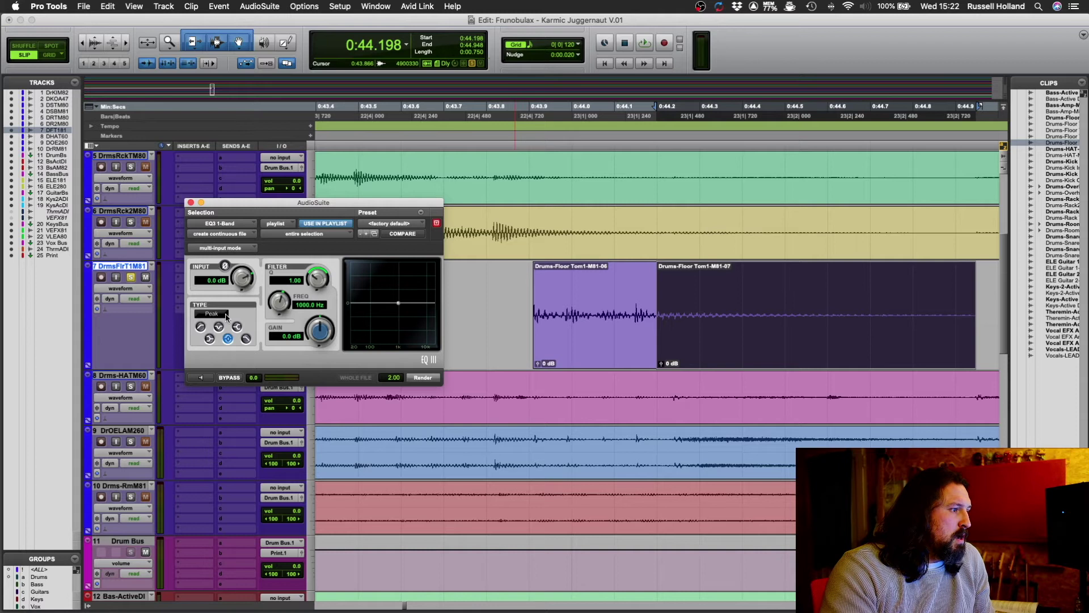
Set the EQ to a low-pass filter at 800 Hz and preview it on the selected floor tom tail.
{"action": "left_click", "coordinate": [246, 339]}
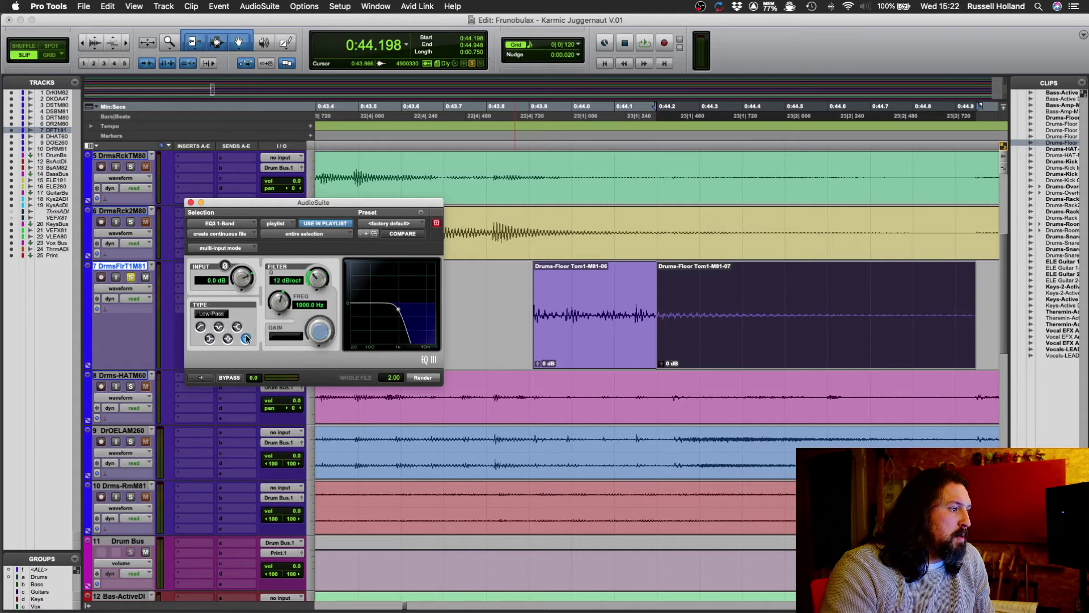
{"action": "left_click", "coordinate": [312, 306]}
{"action": "type", "text": "800"}
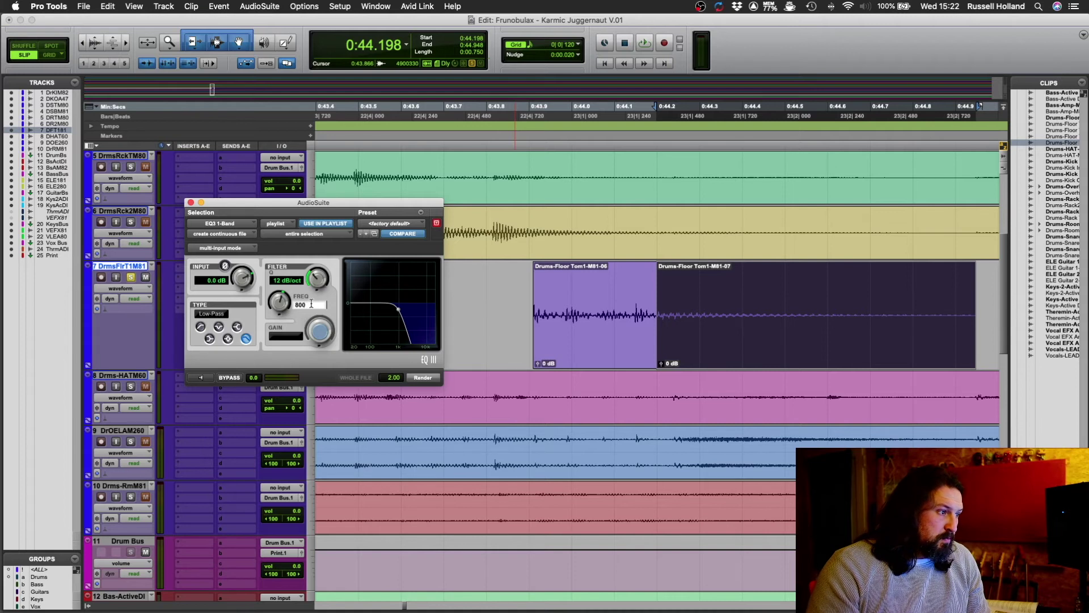
{"action": "key", "text": "Return"}
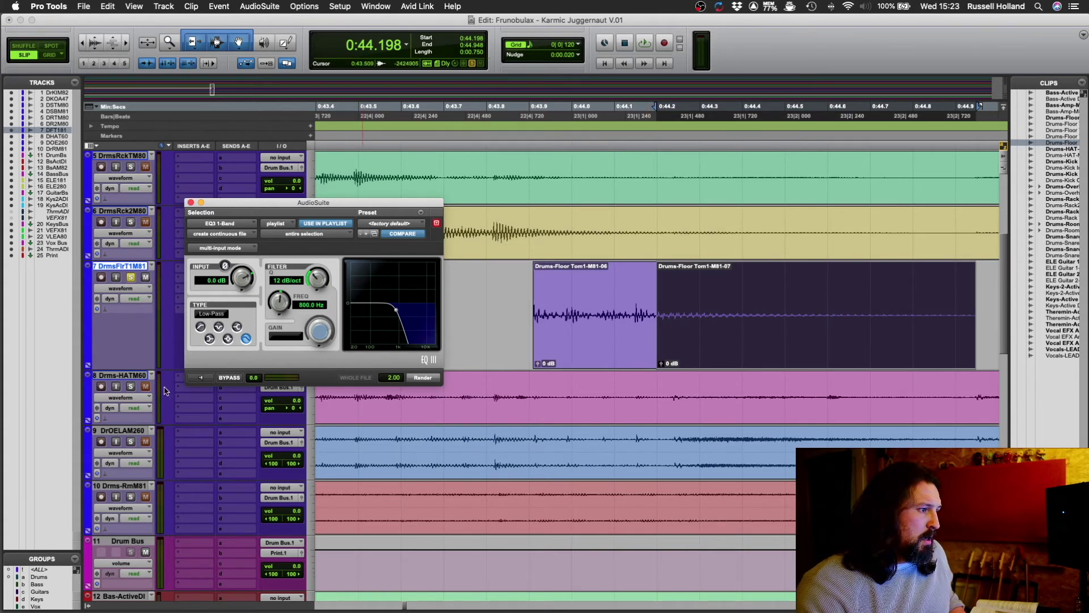
{"action": "left_click", "coordinate": [201, 378]}
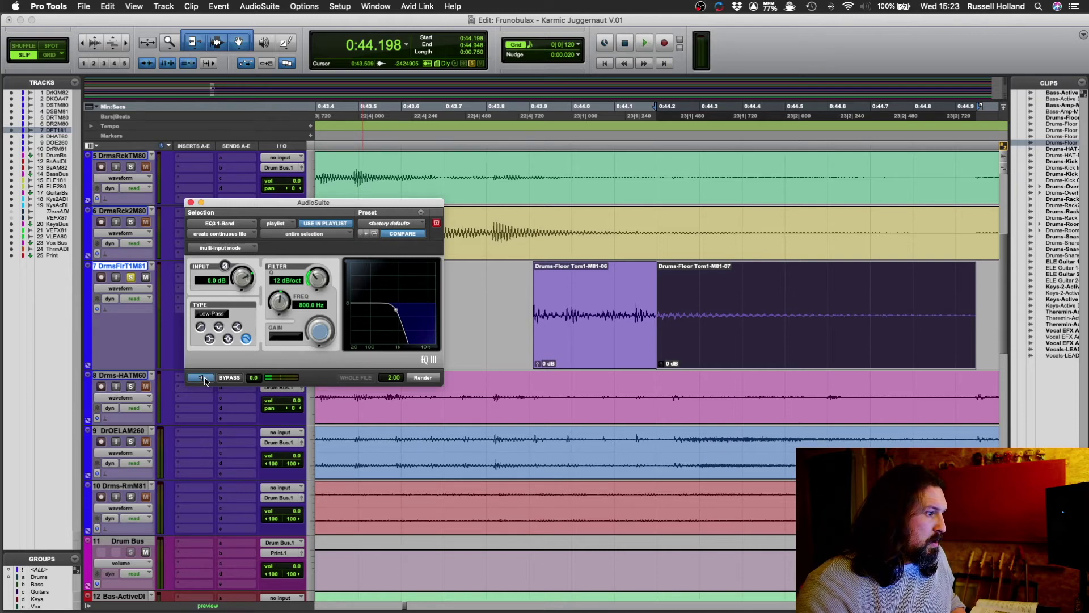
{"action": "left_click", "coordinate": [201, 378]}
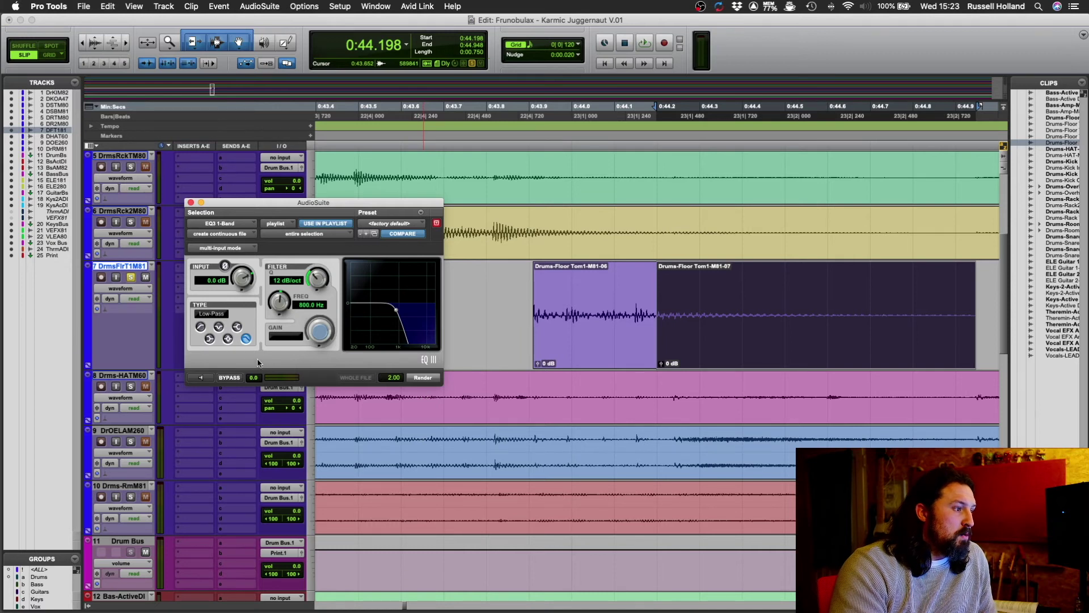
Try a low-pass frequency of 1000 Hz and preview it on the floor tom tail.
{"action": "left_click", "coordinate": [307, 305]}
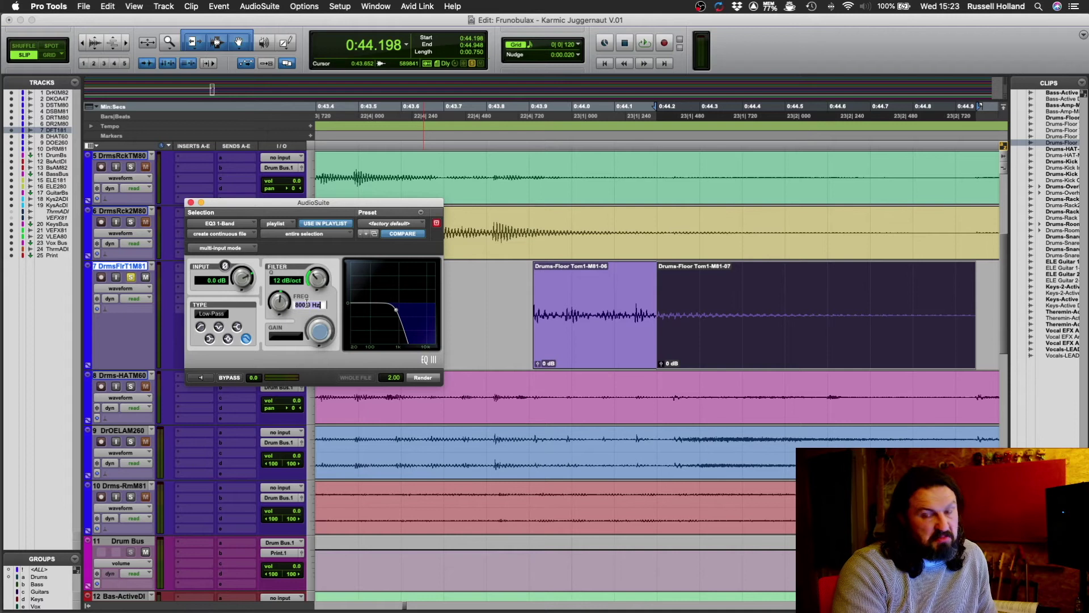
{"action": "type", "text": "1000"}
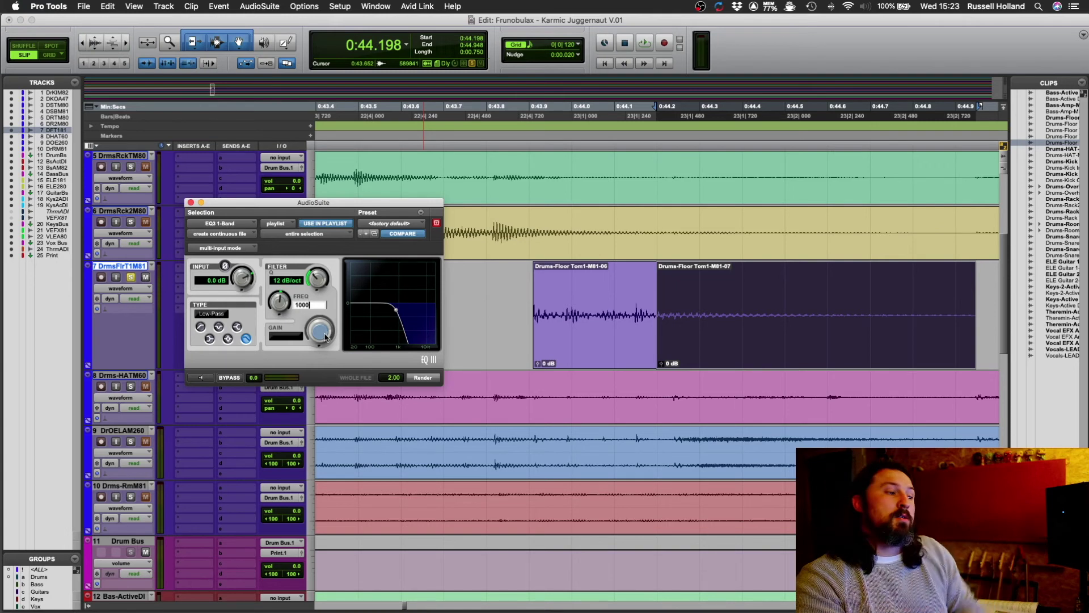
{"action": "key", "text": "Return"}
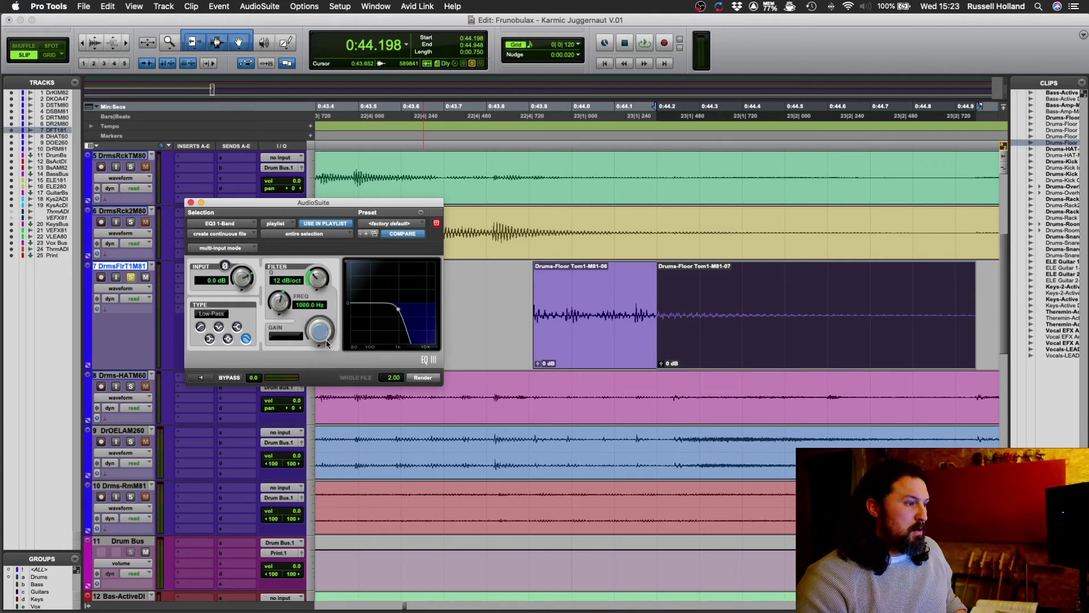
{"action": "left_click", "coordinate": [198, 377]}
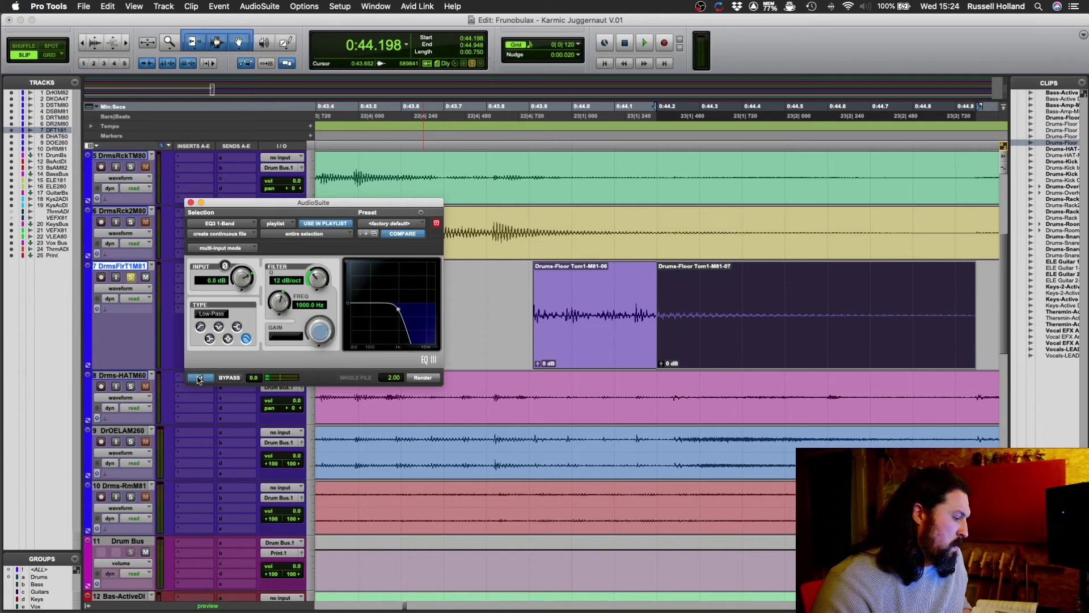
{"action": "left_click", "coordinate": [199, 378]}
Set the low-pass filter's frequency to 900 Hz.
{"action": "left_click", "coordinate": [311, 304]}
{"action": "type", "text": "90"}
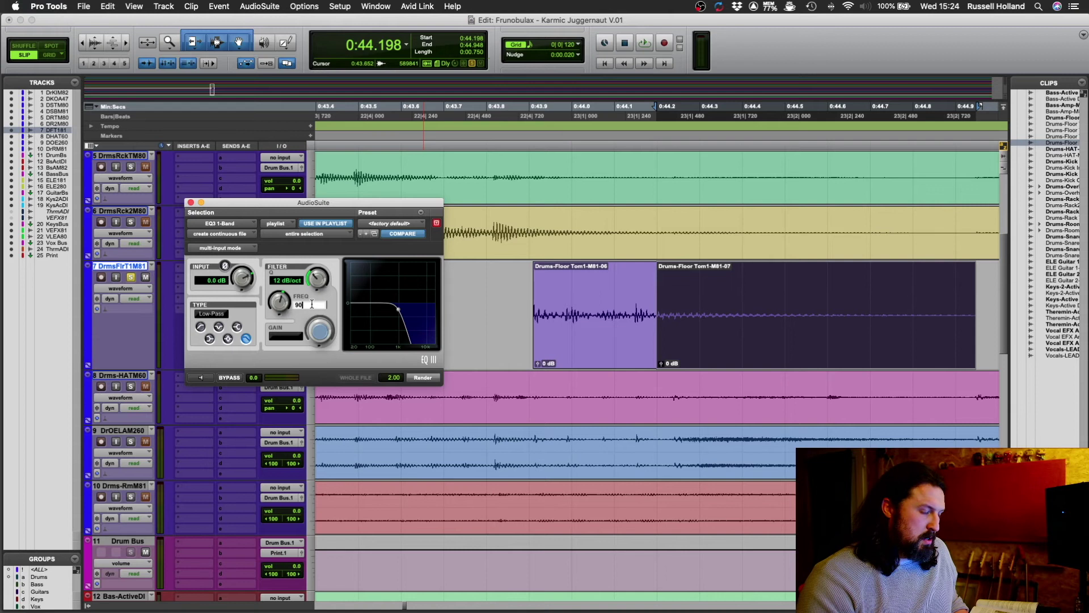
{"action": "type", "text": "0"}
{"action": "key", "text": "Return"}
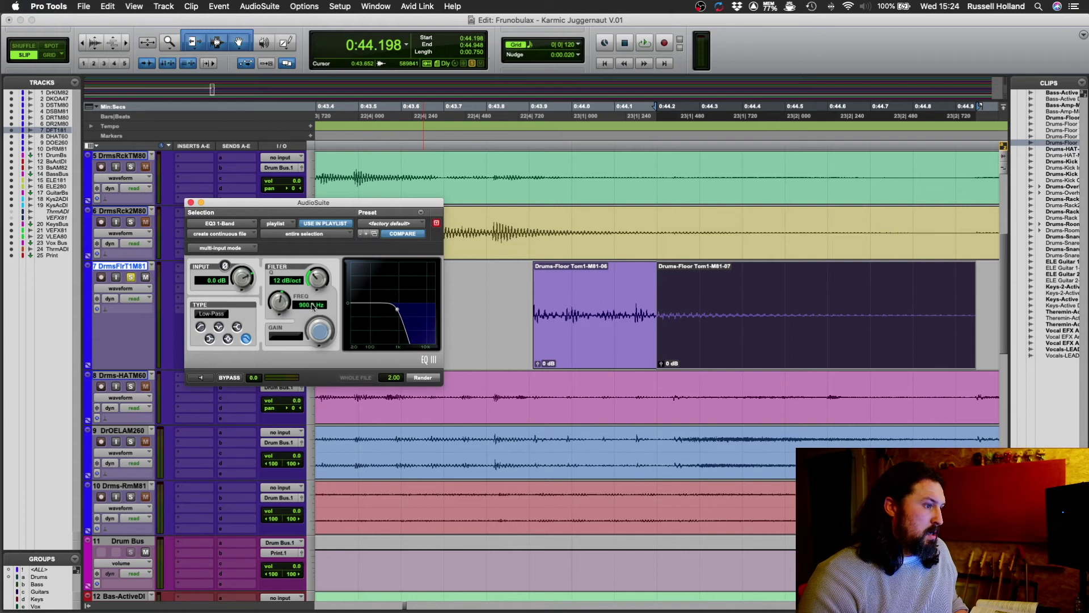
Preview the 900 Hz low-pass filter on the floor tom tail and compare it with the EQ bypassed.
{"action": "left_click", "coordinate": [198, 378]}
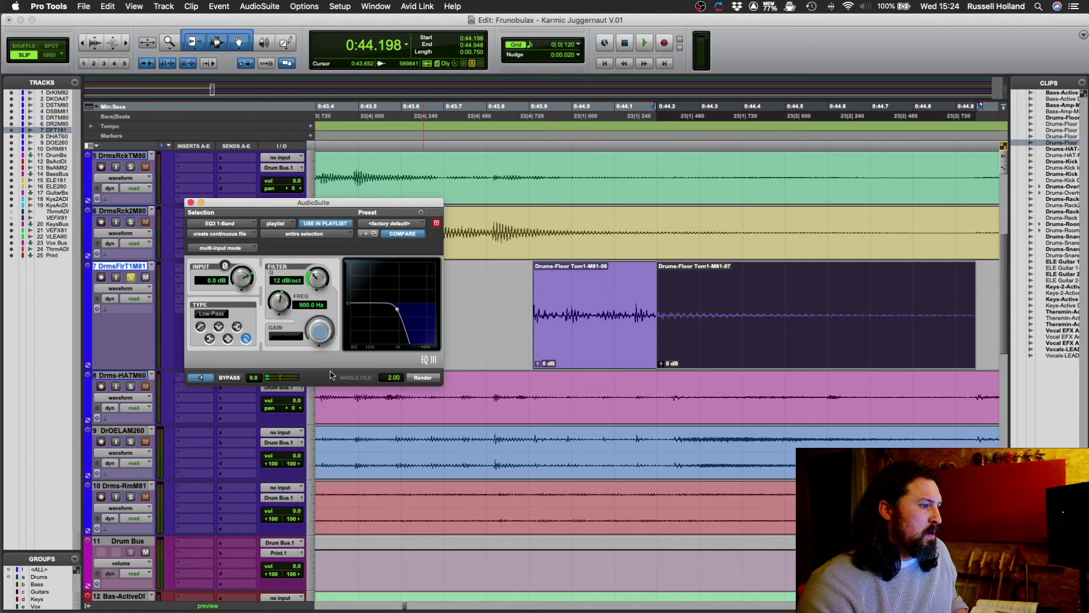
{"action": "left_click", "coordinate": [203, 379]}
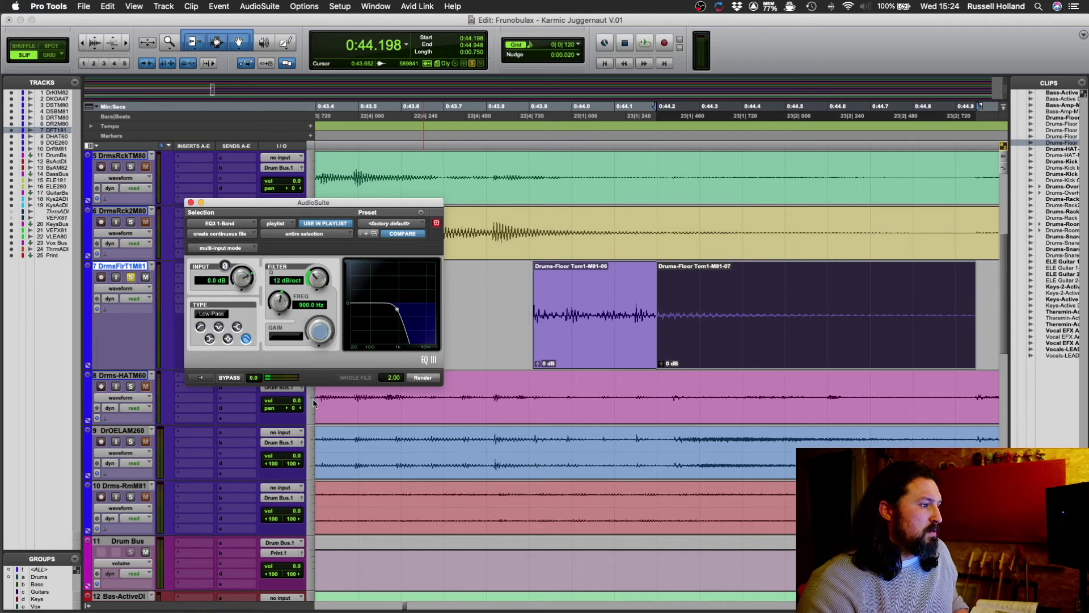
{"action": "left_click", "coordinate": [201, 379]}
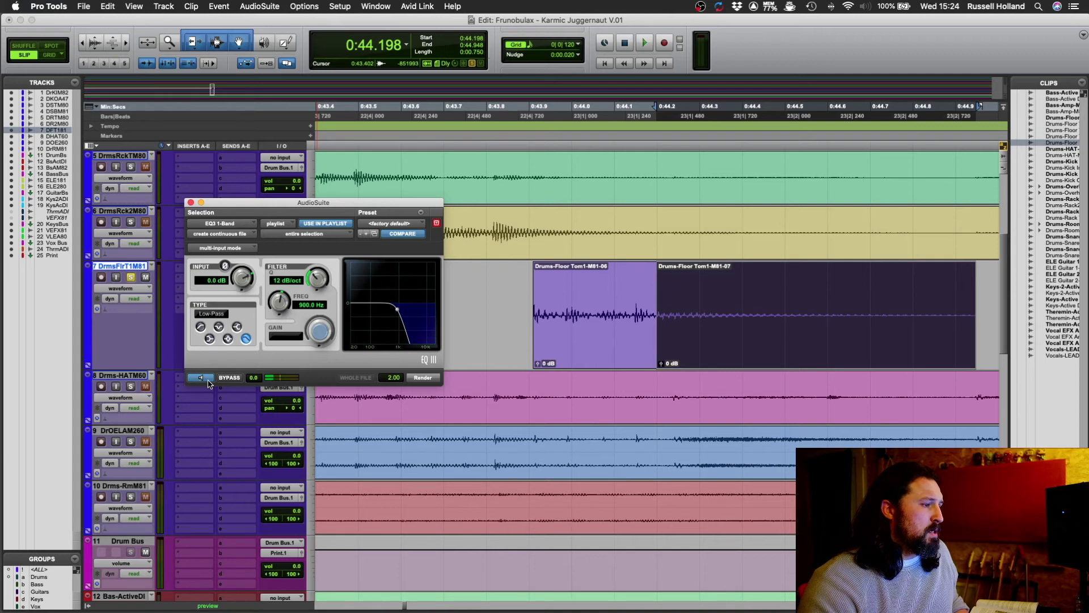
{"action": "left_click", "coordinate": [230, 378]}
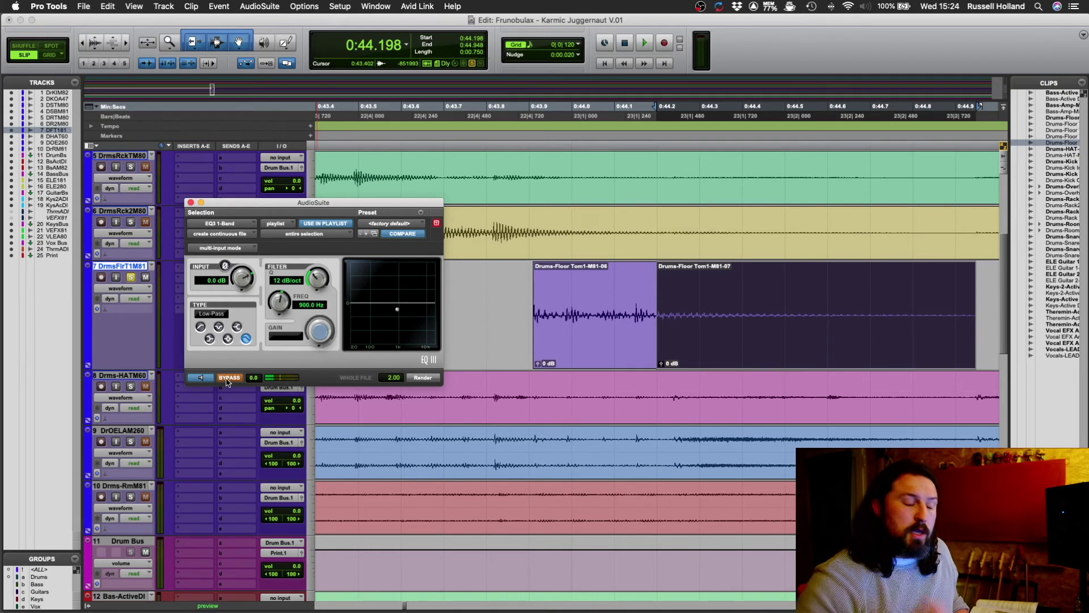
{"action": "left_click", "coordinate": [230, 377]}
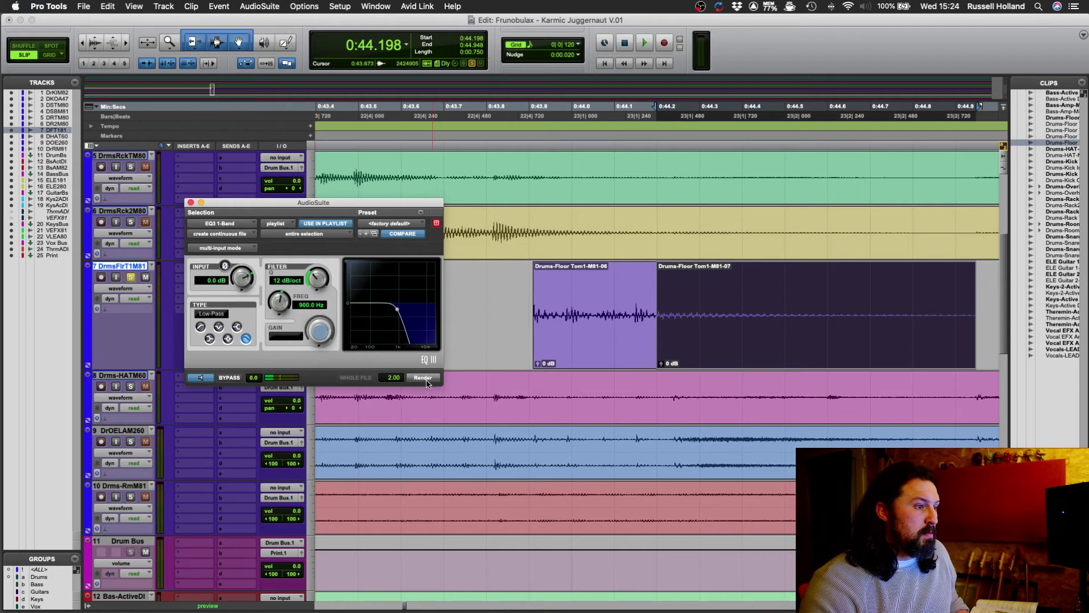
{"action": "left_click", "coordinate": [197, 378]}
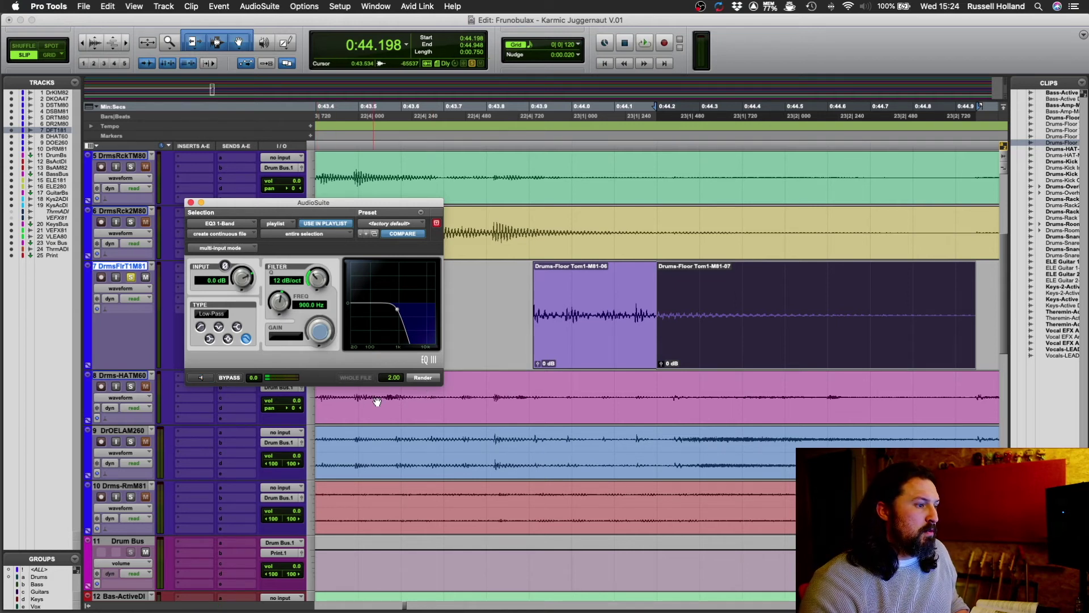
Render the 900 Hz low-pass filter onto the floor tom tail and add a fade-out across the rendered clip's full length.
{"action": "left_click", "coordinate": [420, 379]}
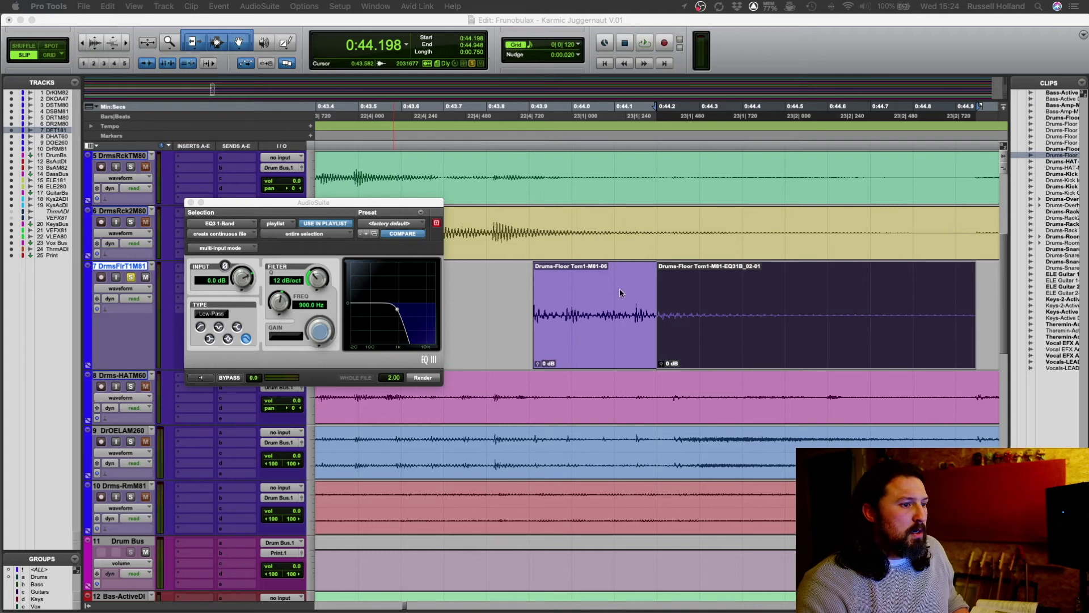
{"action": "left_click", "coordinate": [863, 290]}
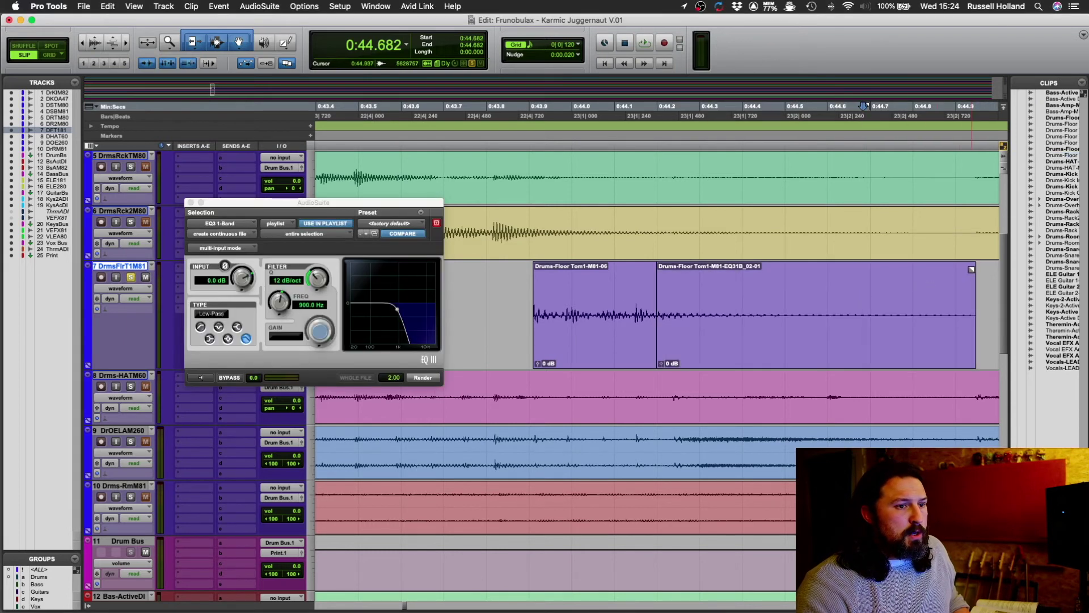
{"action": "left_click_drag", "start_coordinate": [973, 265], "coordinate": [654, 277]}
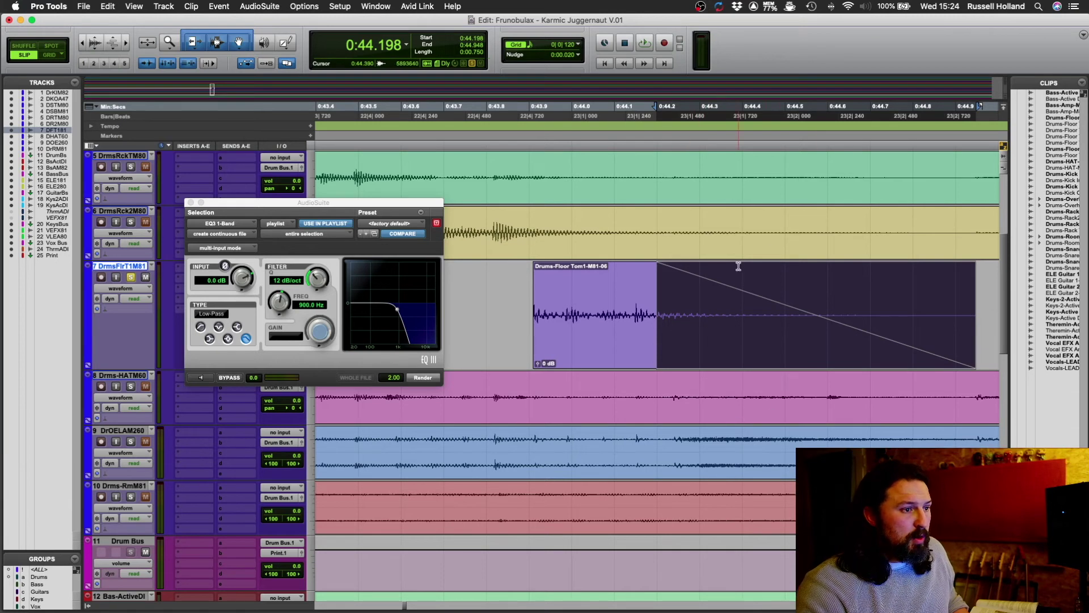
{"action": "left_click", "coordinate": [516, 277]}
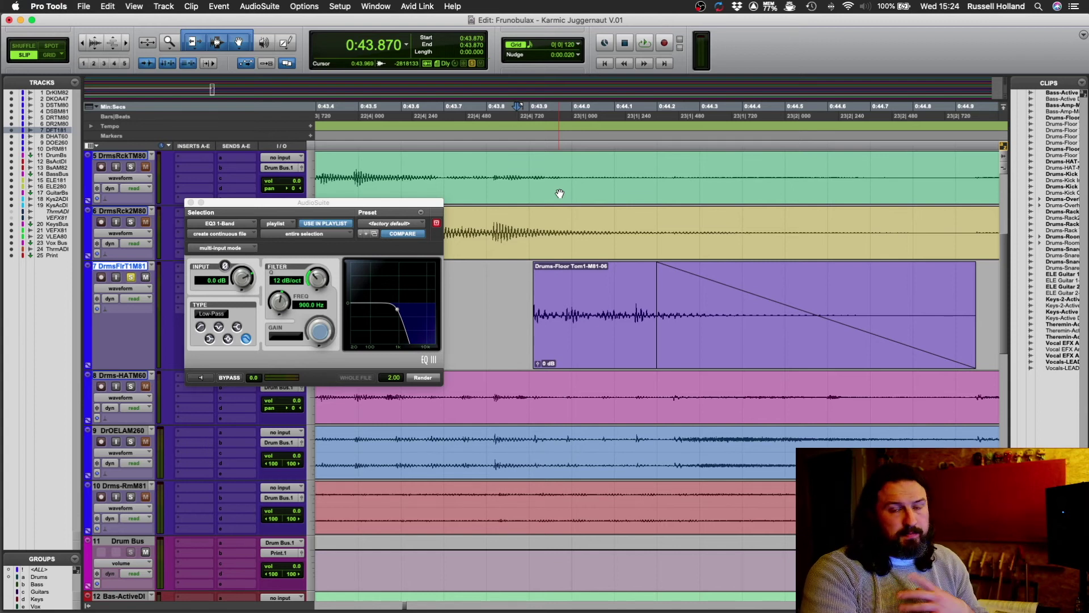
{"action": "left_click", "coordinate": [191, 202]}
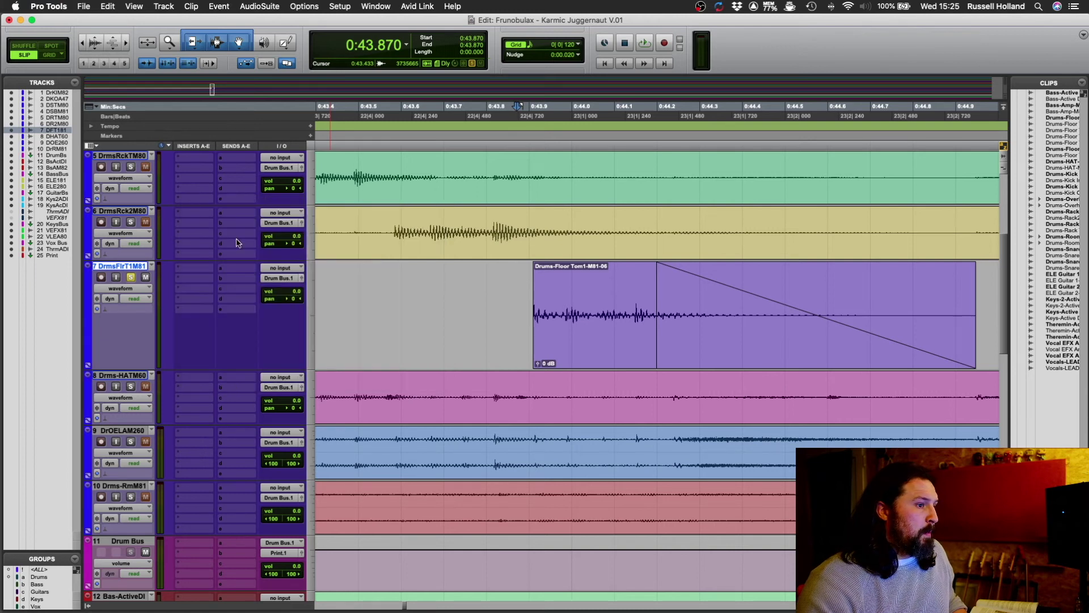
Play the complete floor tom hit, from just before its attack to the end of the faded tail.
{"action": "left_click_drag", "start_coordinate": [514, 311], "coordinate": [994, 320]}
{"action": "key", "text": "space"}
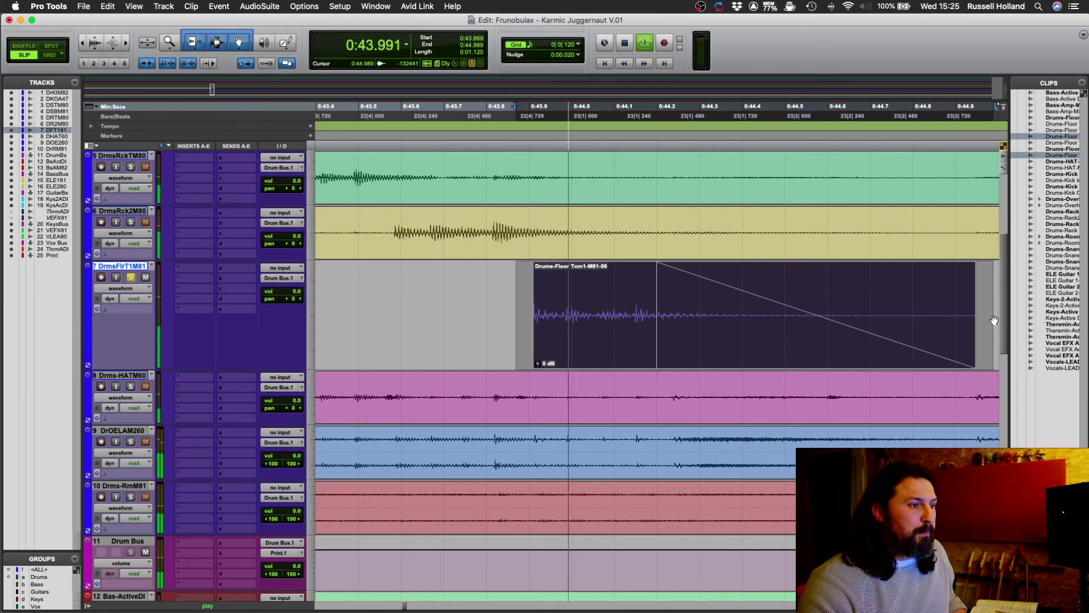
{"action": "key", "text": "space"}
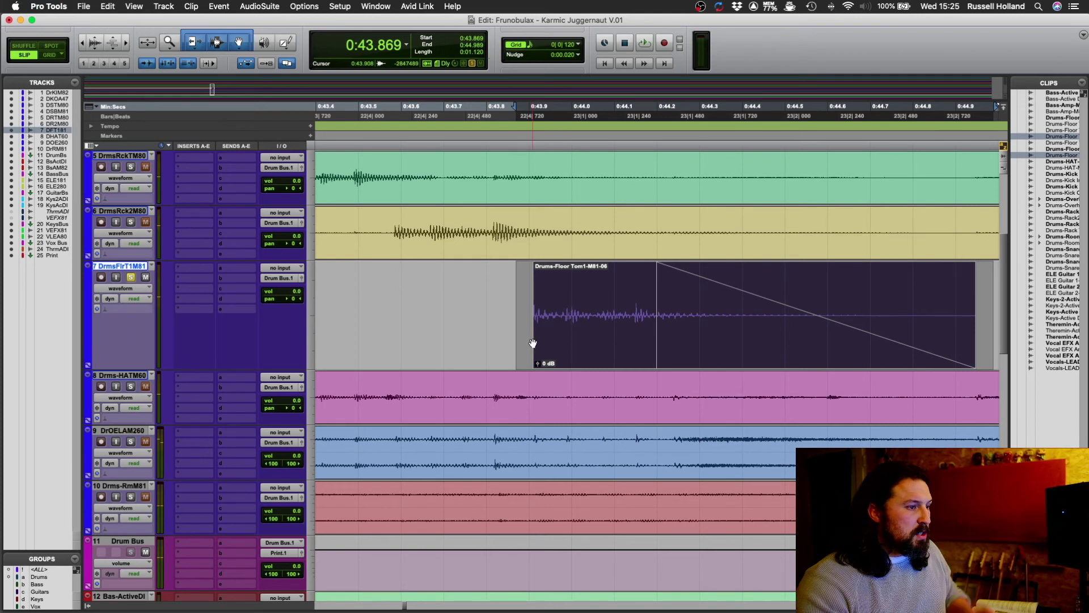
Show the full session timeline and place the playback cursor at about 0:40.8, shortly before the first floor tom hit.
{"action": "scroll", "coordinate": [589, 263], "scroll_direction": "up", "scroll_amount": 3}
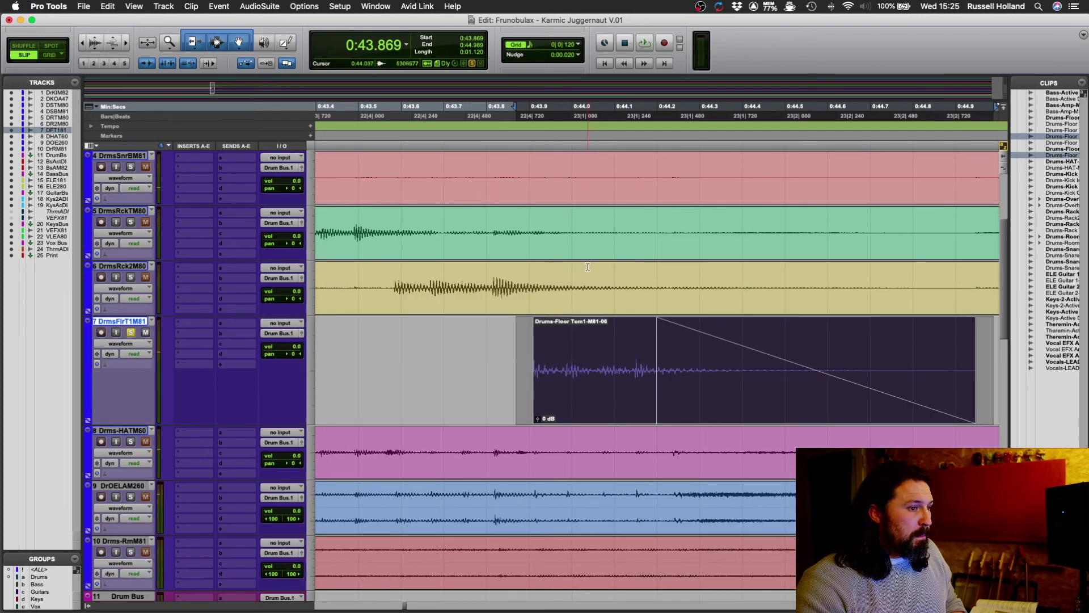
{"action": "scroll", "coordinate": [495, 377], "scroll_direction": "up", "scroll_amount": 3}
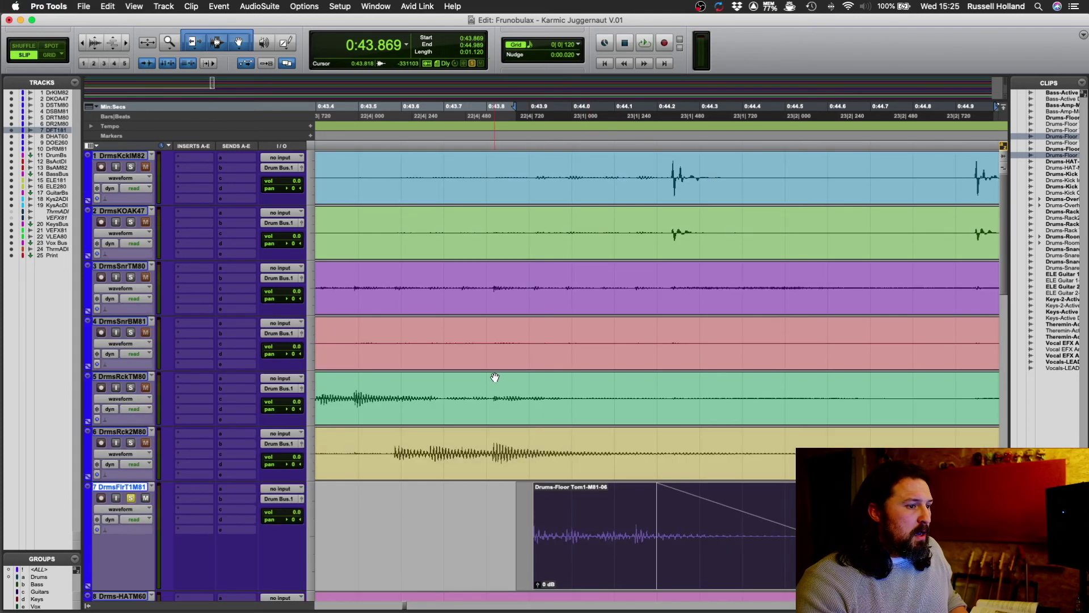
{"action": "scroll", "coordinate": [494, 377], "scroll_direction": "down", "scroll_amount": 1}
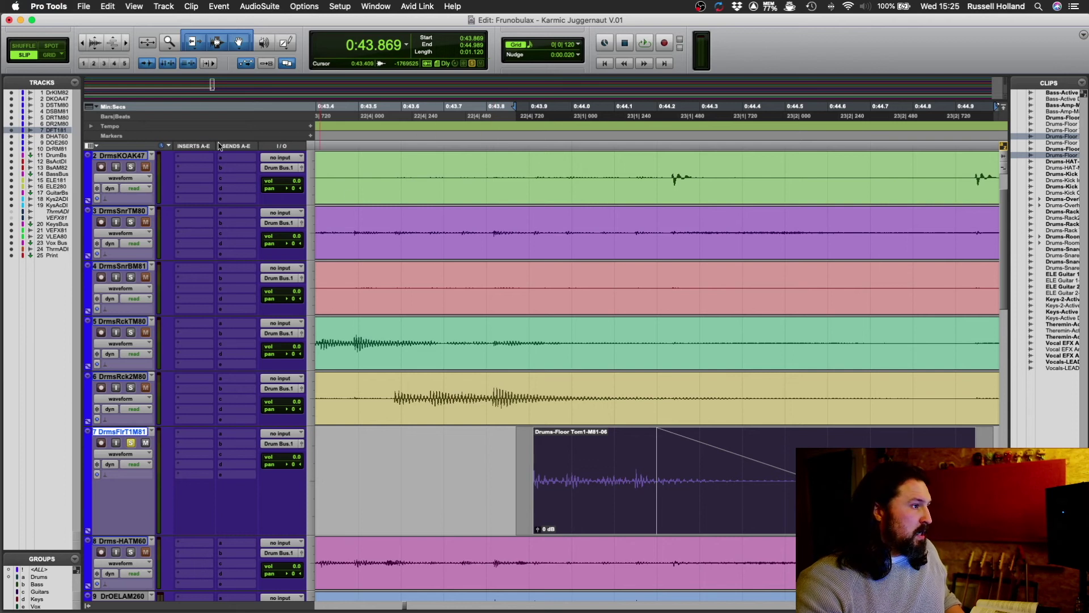
{"action": "double_click", "coordinate": [169, 42]}
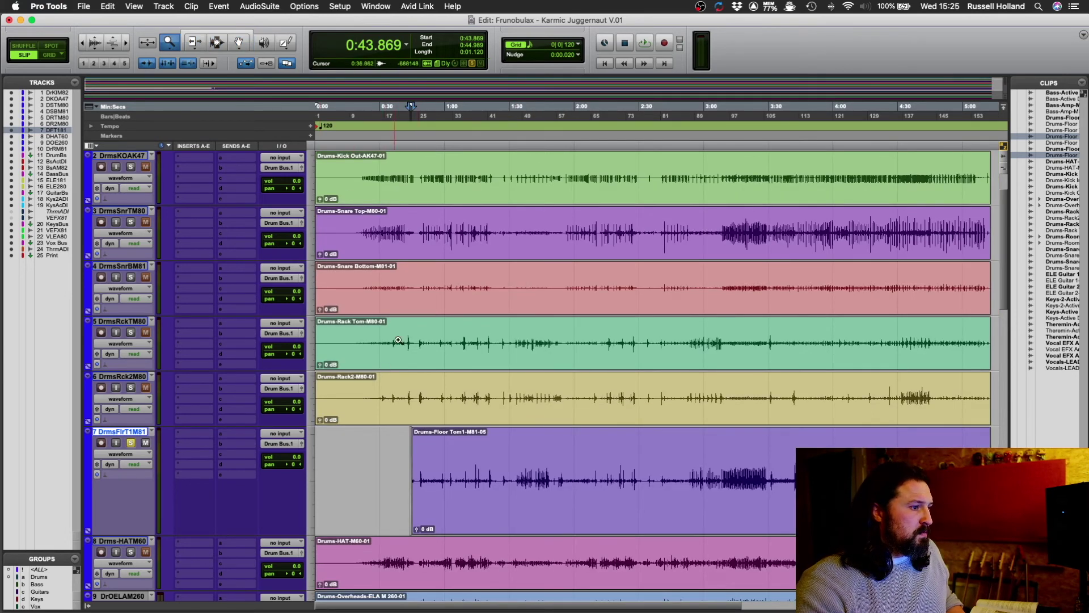
{"action": "left_click", "coordinate": [252, 35]}
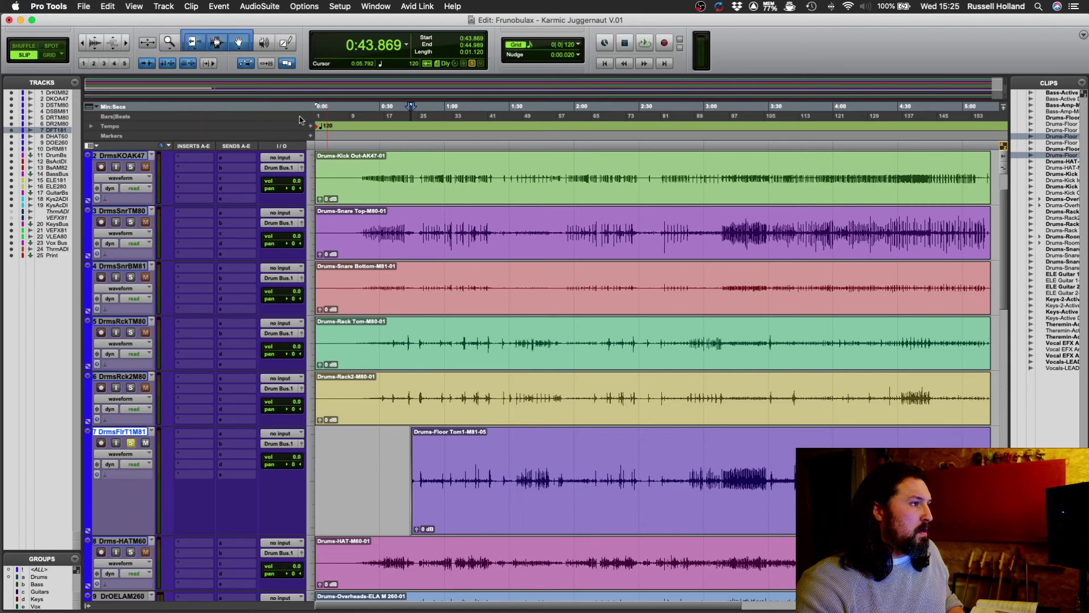
{"action": "left_click", "coordinate": [402, 397]}
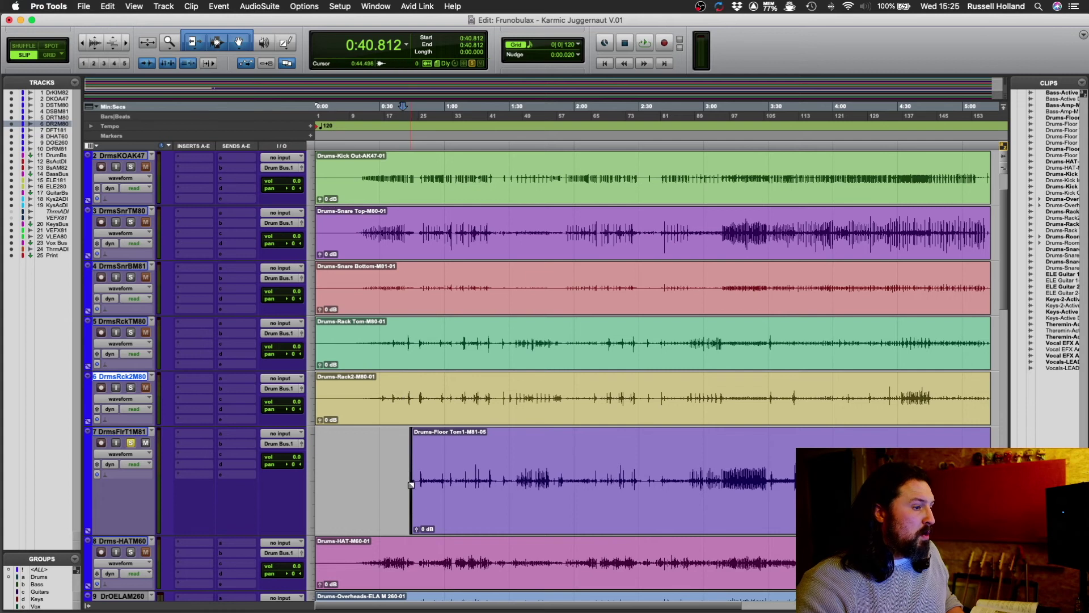
Enable the Drums group, solo its tracks together and play the passage through the edited floor tom hit.
{"action": "scroll", "coordinate": [413, 485], "scroll_direction": "down", "scroll_amount": 3}
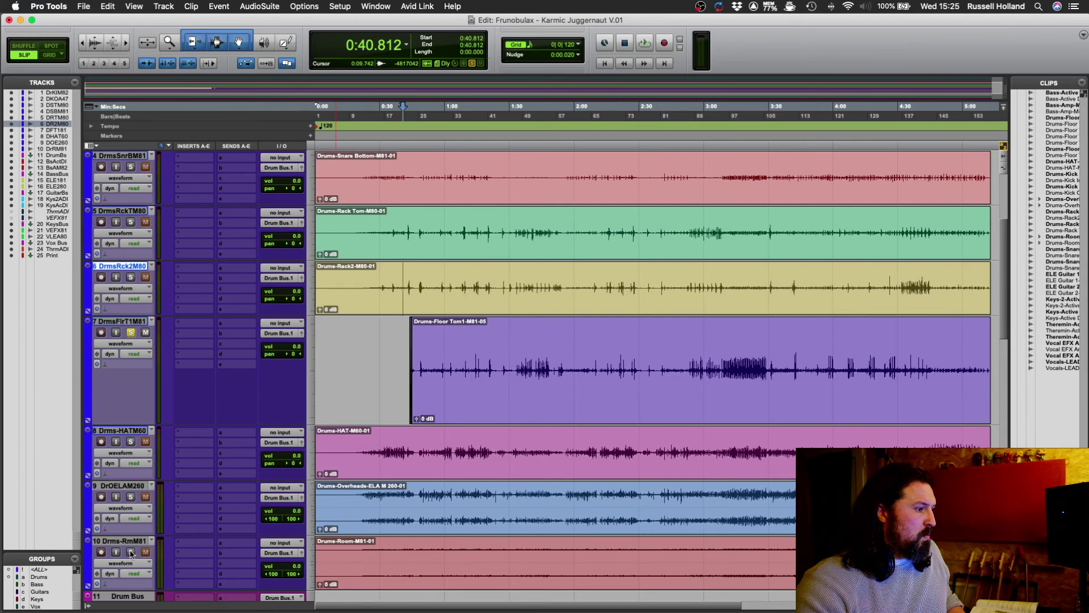
{"action": "left_click", "coordinate": [55, 576]}
{"action": "left_click", "coordinate": [131, 497]}
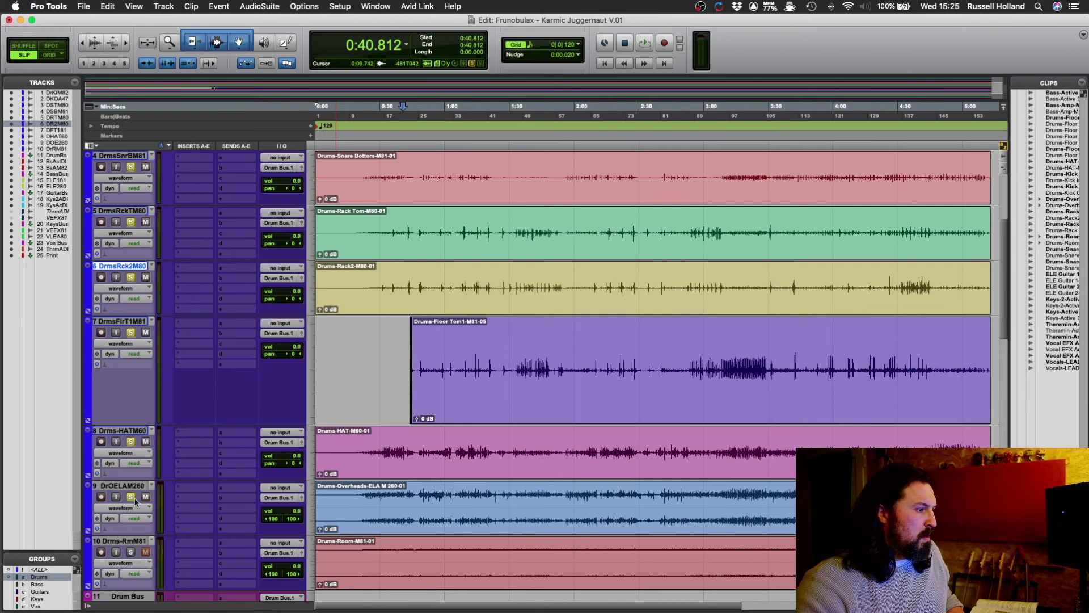
{"action": "key", "text": "space"}
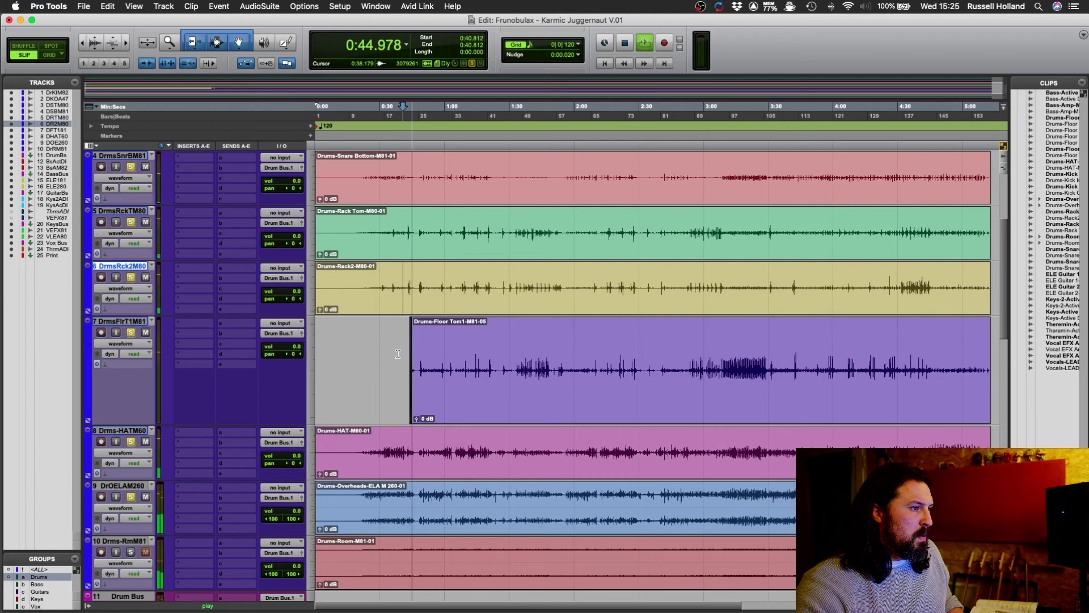
{"action": "key", "text": "space"}
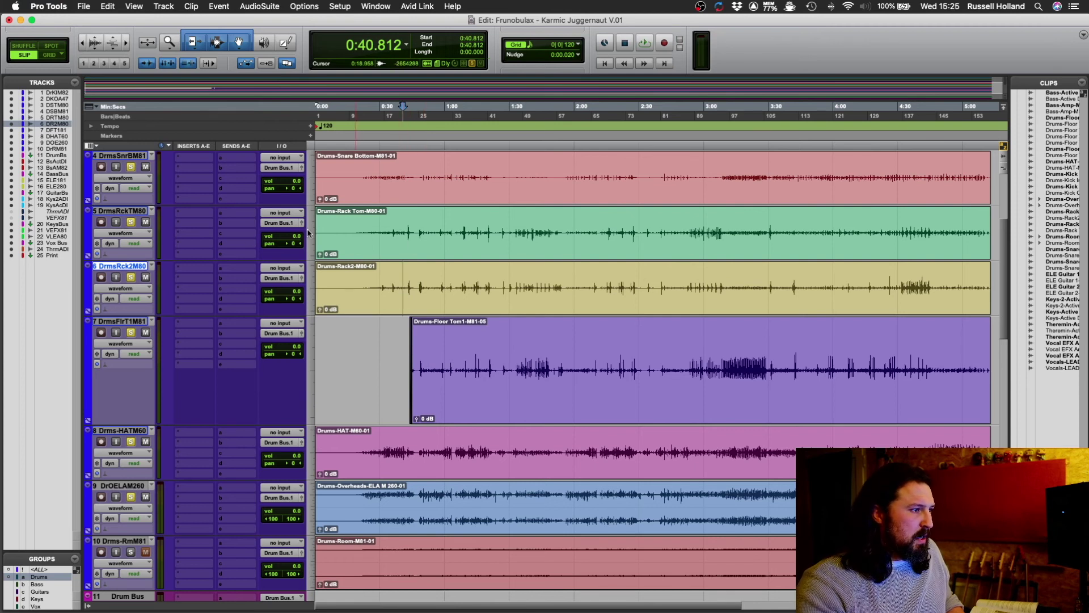
Disable the Drums group and mute the two rack tom tracks.
{"action": "left_click", "coordinate": [147, 279]}
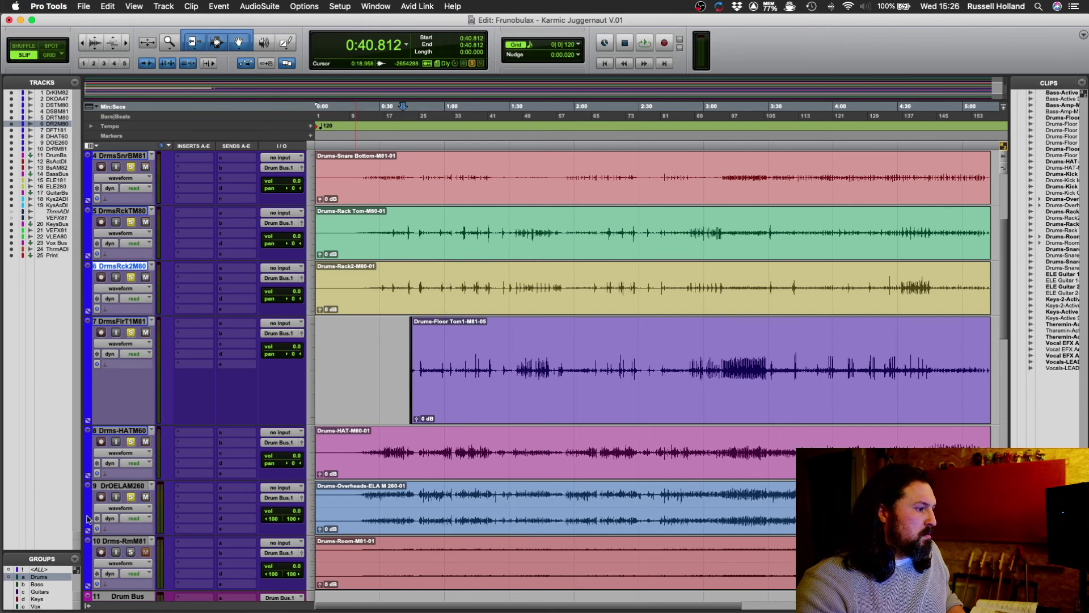
{"action": "left_click", "coordinate": [58, 580]}
{"action": "left_click", "coordinate": [146, 277]}
{"action": "left_click", "coordinate": [145, 222]}
Play the drums from about 0:40.5 through the floor tom hit with the rack toms muted.
{"action": "left_click", "coordinate": [385, 178]}
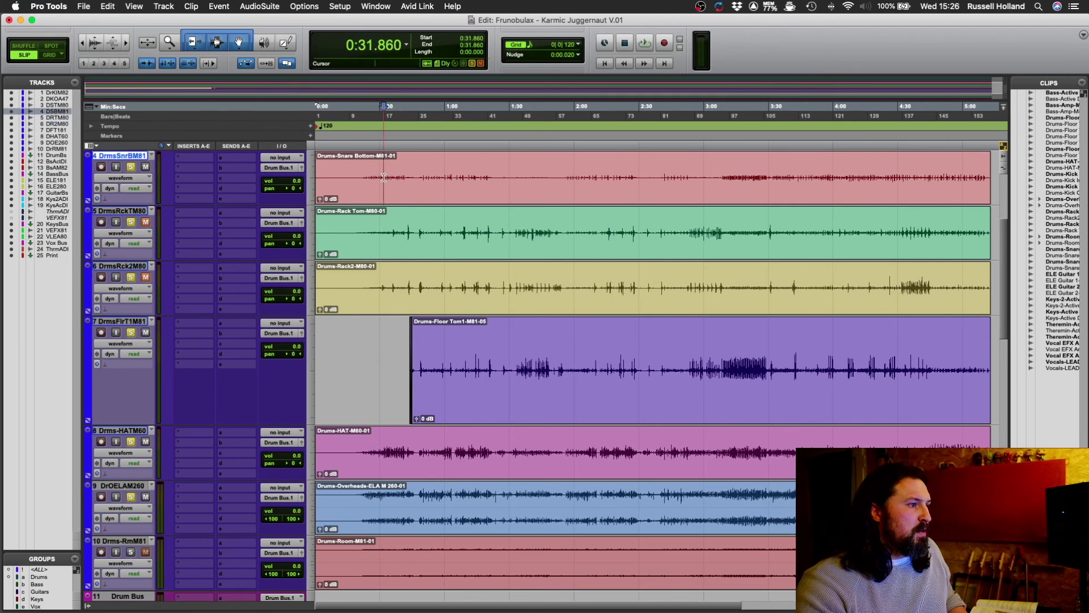
{"action": "left_click", "coordinate": [402, 178]}
{"action": "key", "text": "space"}
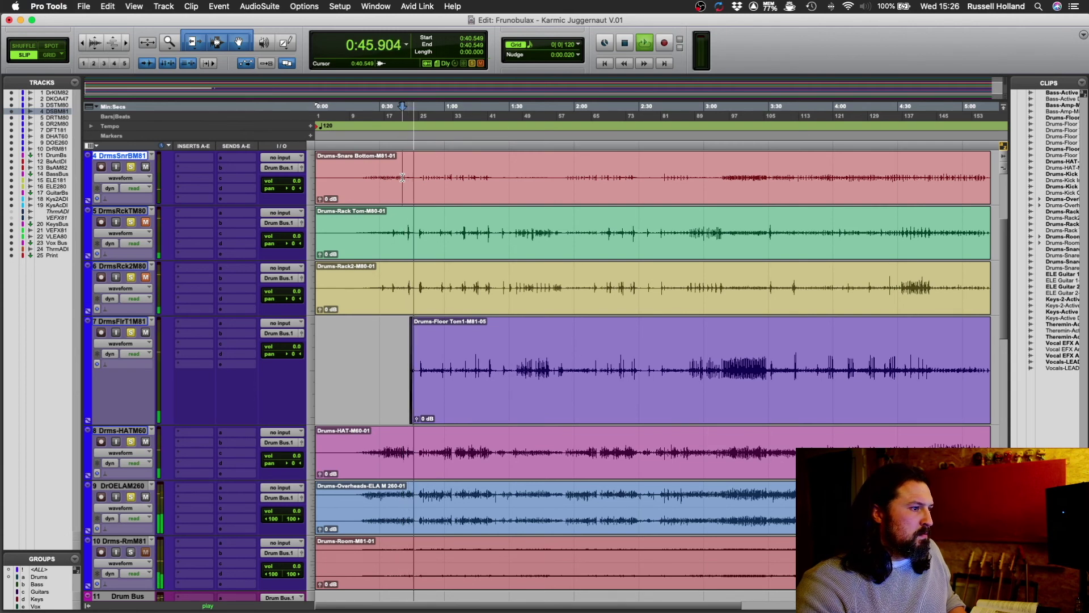
{"action": "key", "text": "space"}
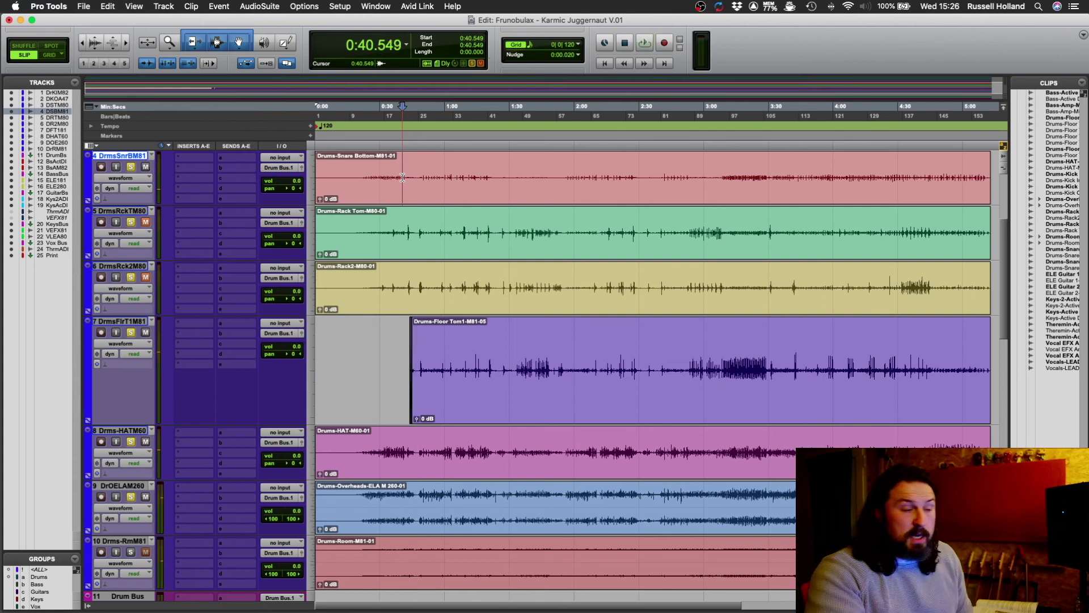